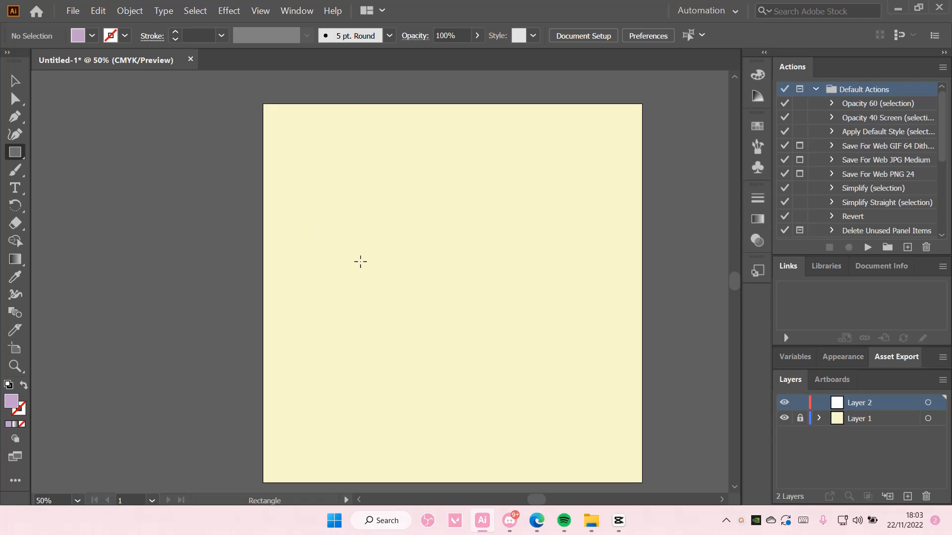
Step: Draw a lilac square and rotate it 45° into a diamond
left_click_drag(360, 262, 402, 319)
left_click(16, 81)
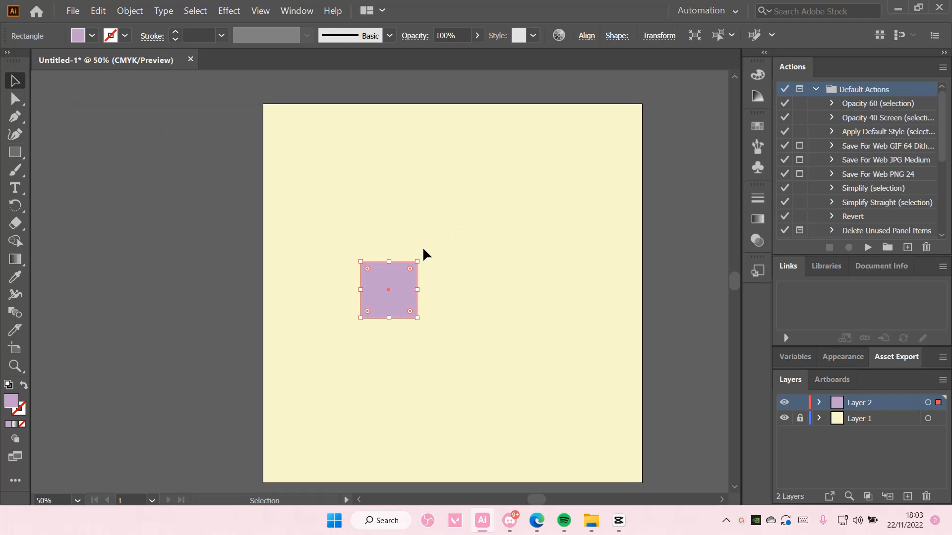
left_click_drag(420, 256, 382, 251)
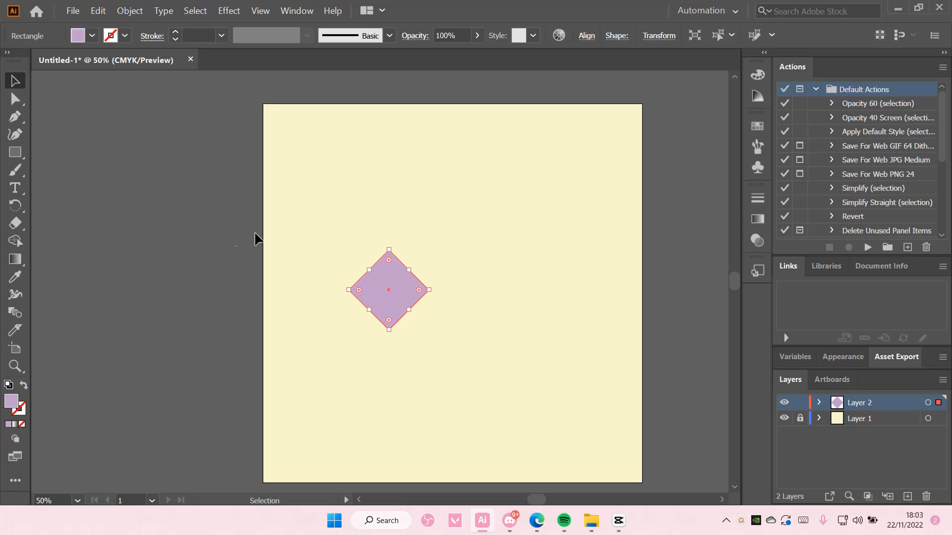
left_click(100, 170)
Step: Drag the diamond's upper-left edge outward with Direct Selection to form a tilted rectangle
left_click(14, 99)
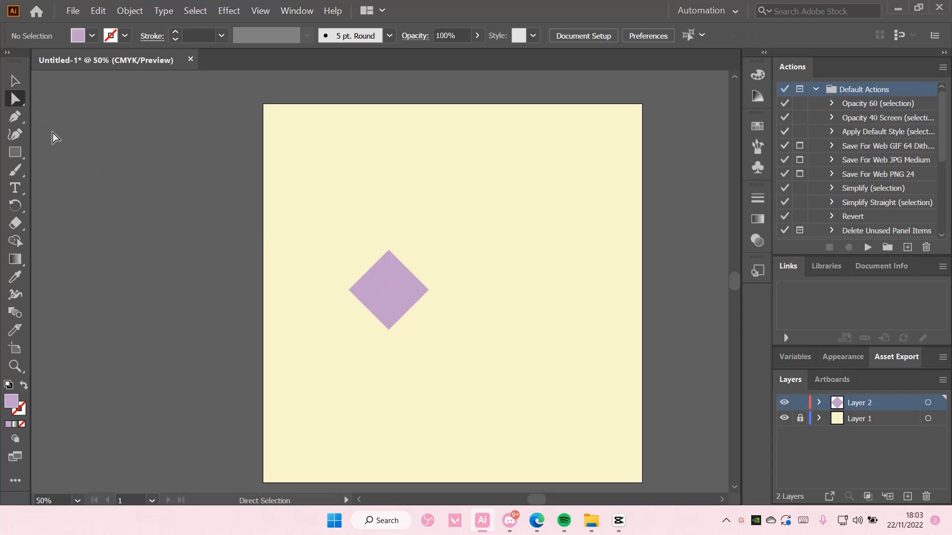
left_click(390, 258)
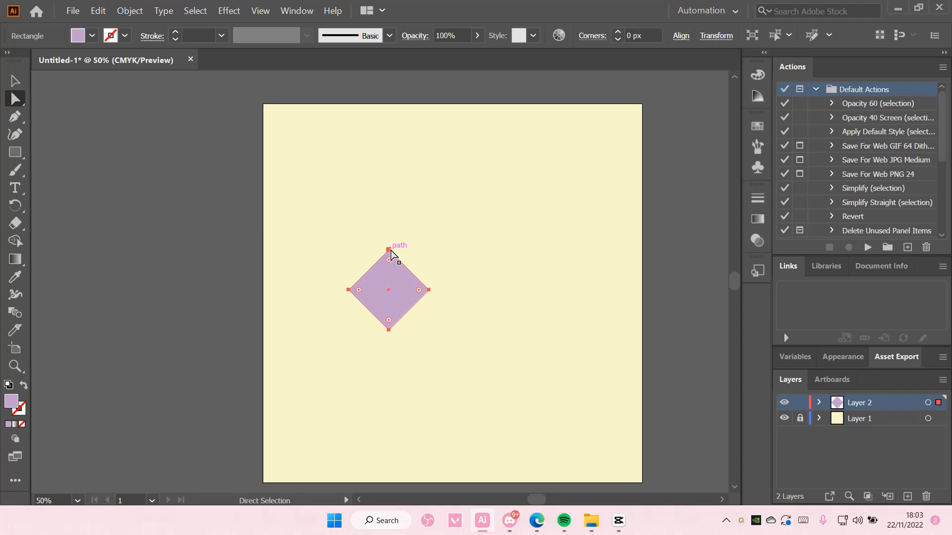
left_click(390, 251, "shift")
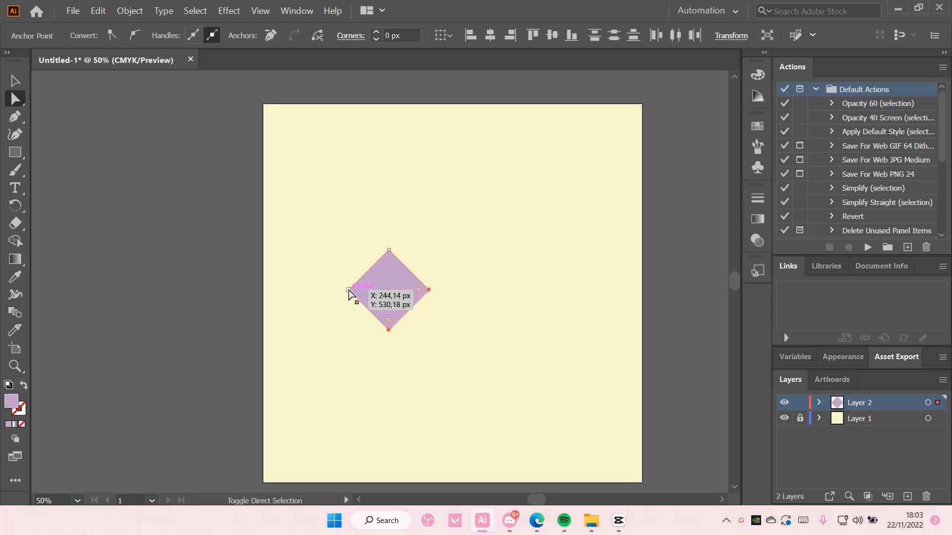
left_click_drag(364, 276, 357, 264)
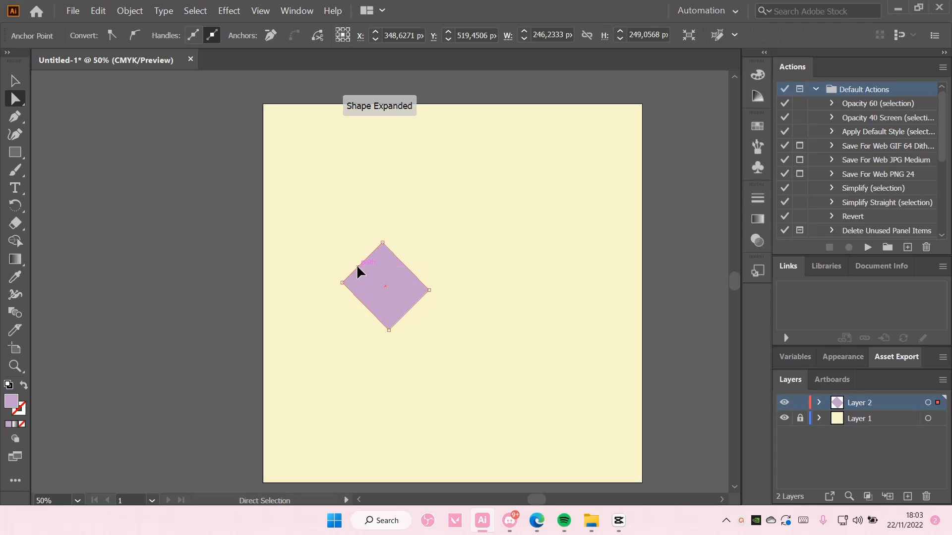
key("ctrl+z")
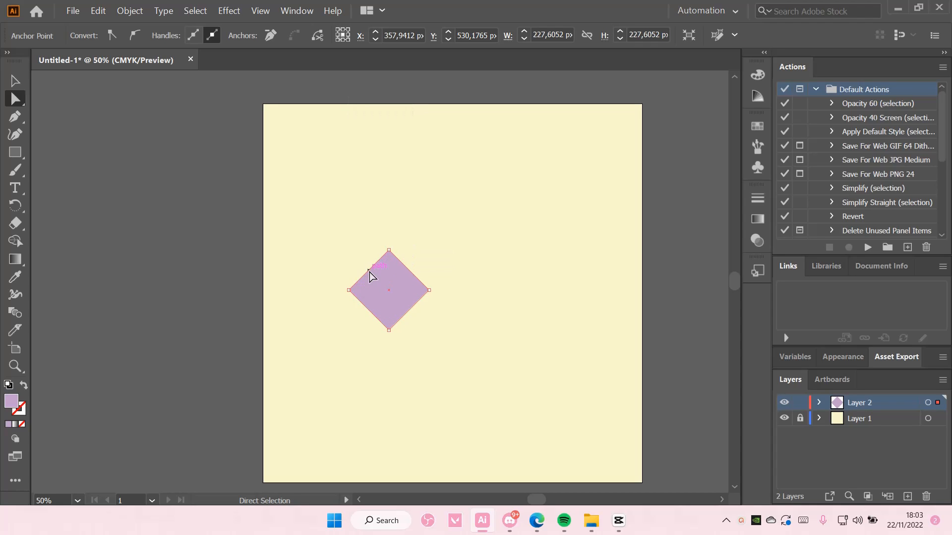
left_click(364, 266)
left_click(370, 271)
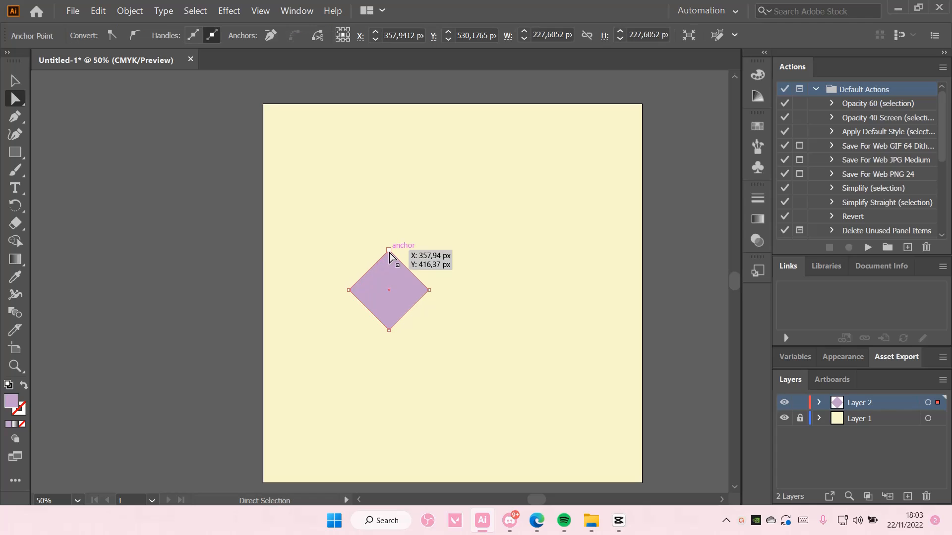
left_click_drag(373, 262, 347, 245)
key("ctrl+z")
left_click(14, 81)
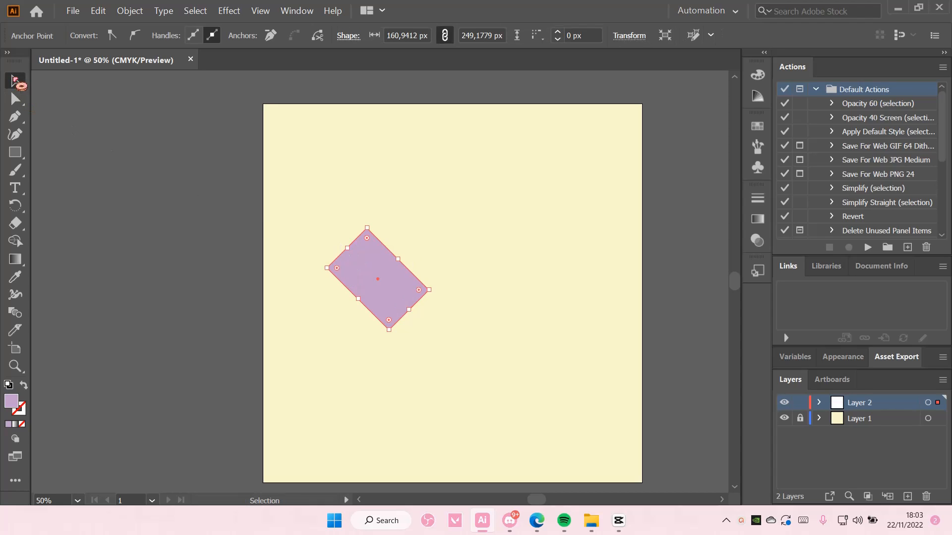
key("a")
key("ctrl+x")
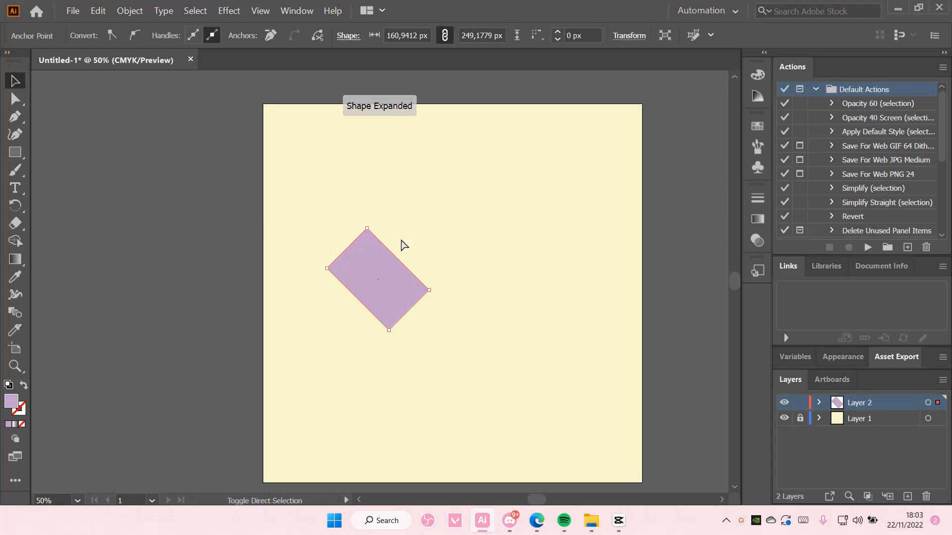
key("ctrl+f")
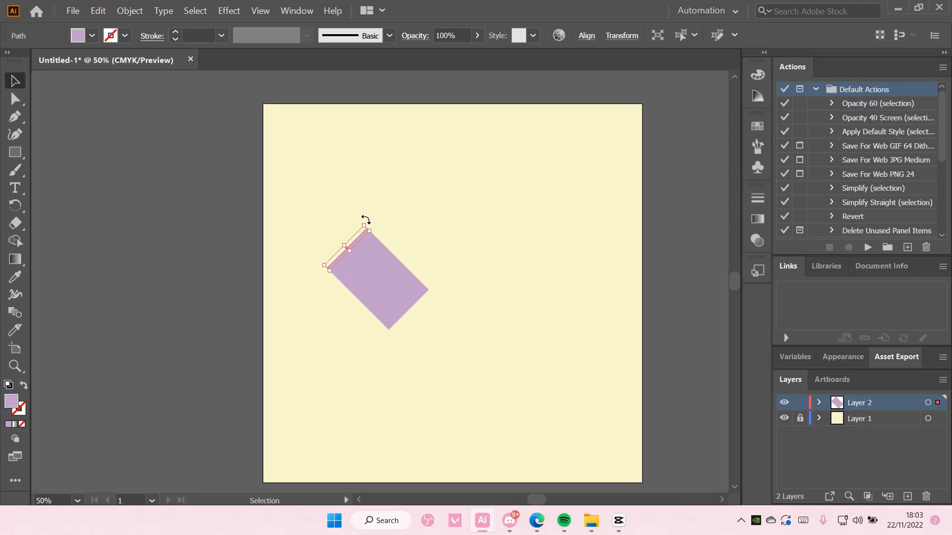
Step: Alt-rotate a 90° copy of the tilted rectangle to the right, forming the heart's V
left_click_drag(372, 219, 470, 240)
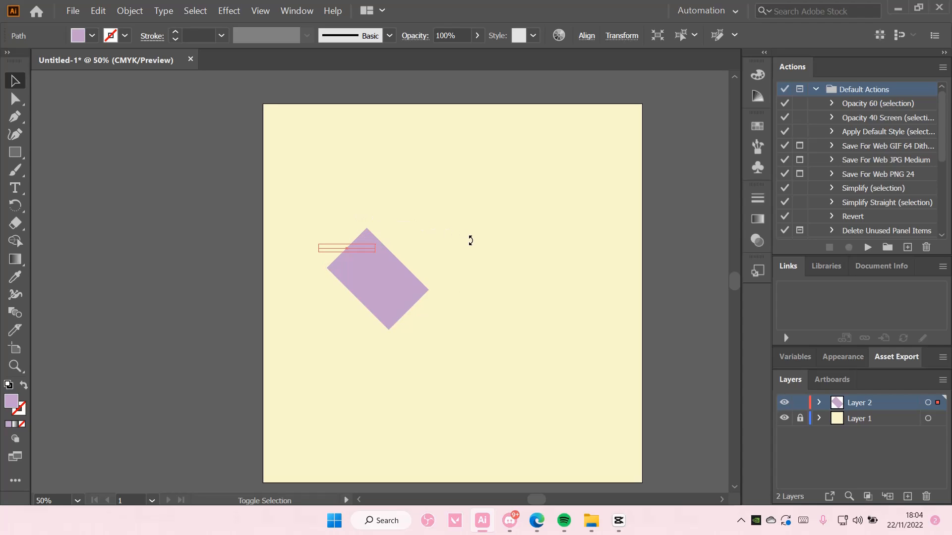
left_click(386, 267)
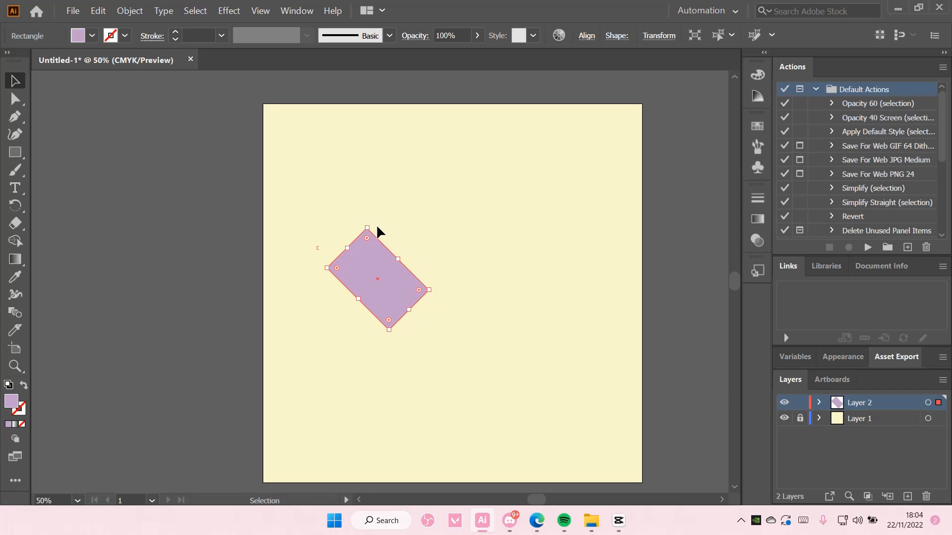
left_click_drag(367, 222, 442, 250)
key("ctrl+z")
key("ctrl+z")
left_click_drag(367, 223, 414, 268)
left_click(434, 221)
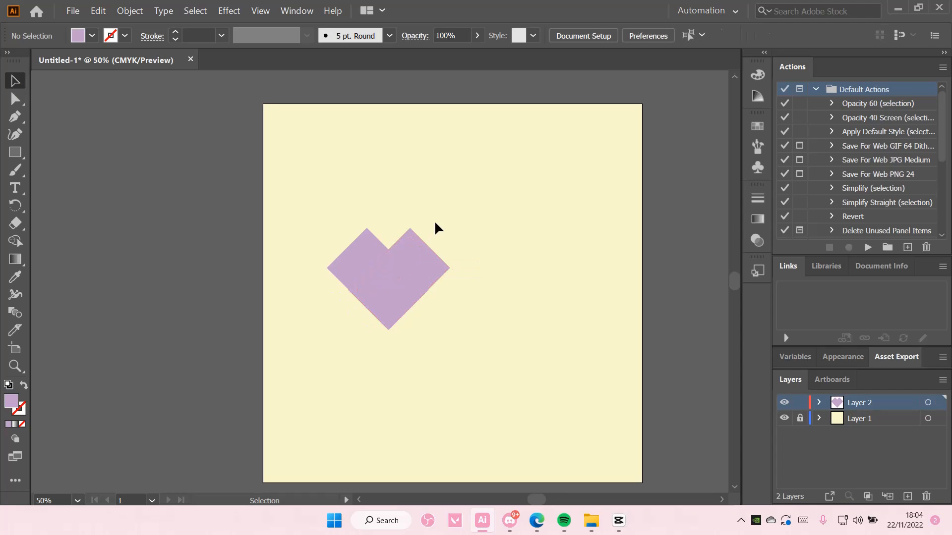
left_click(368, 239)
key("v")
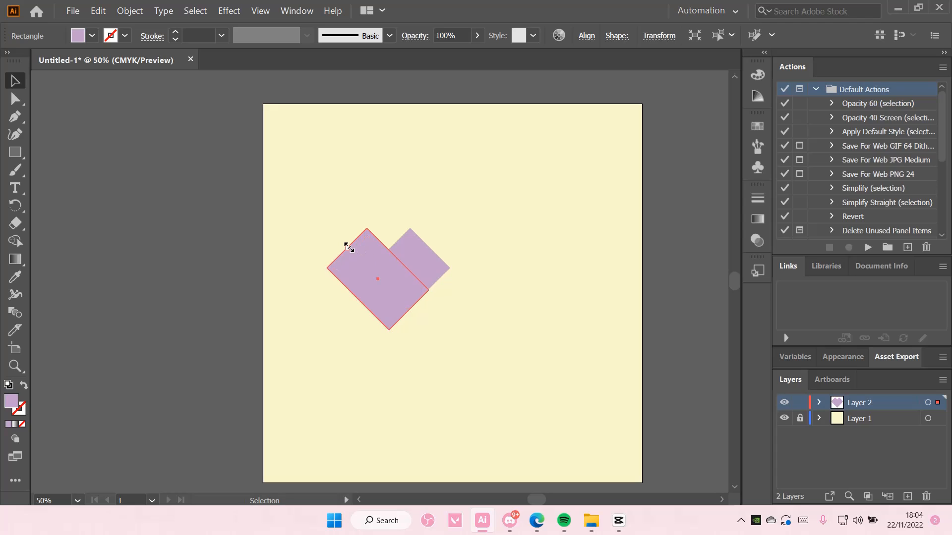
mouse_move(349, 247)
left_mouse_down()
mouse_move(371, 262)
mouse_move(349, 247)
left_mouse_up()
Step: Round the left and right pieces' corners into the two heart lobes
left_click(384, 206)
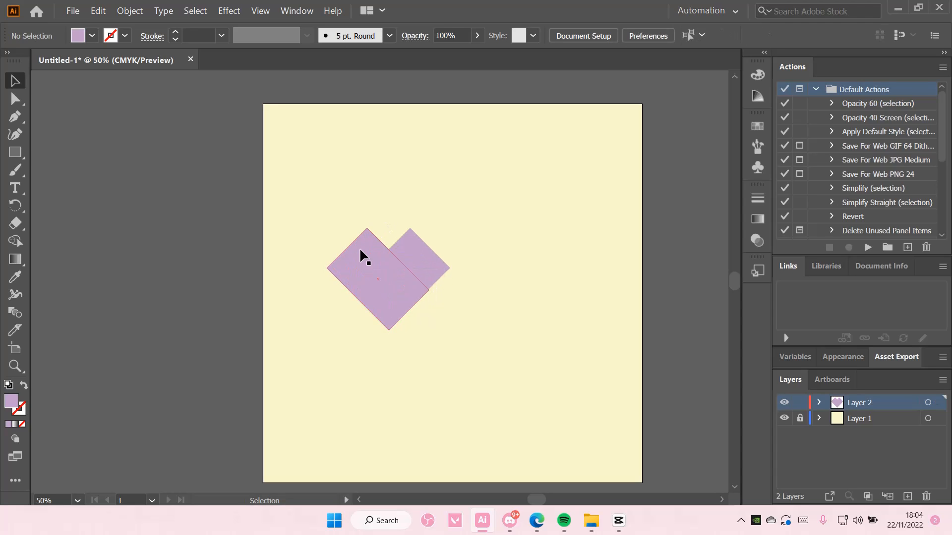
left_click(365, 255)
left_click(15, 99)
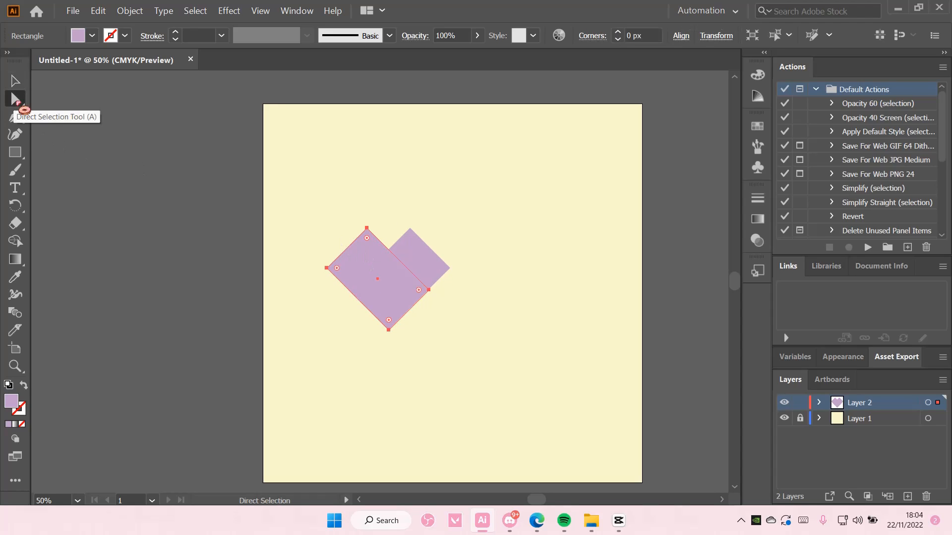
left_click_drag(368, 238, 358, 274)
left_click(400, 265)
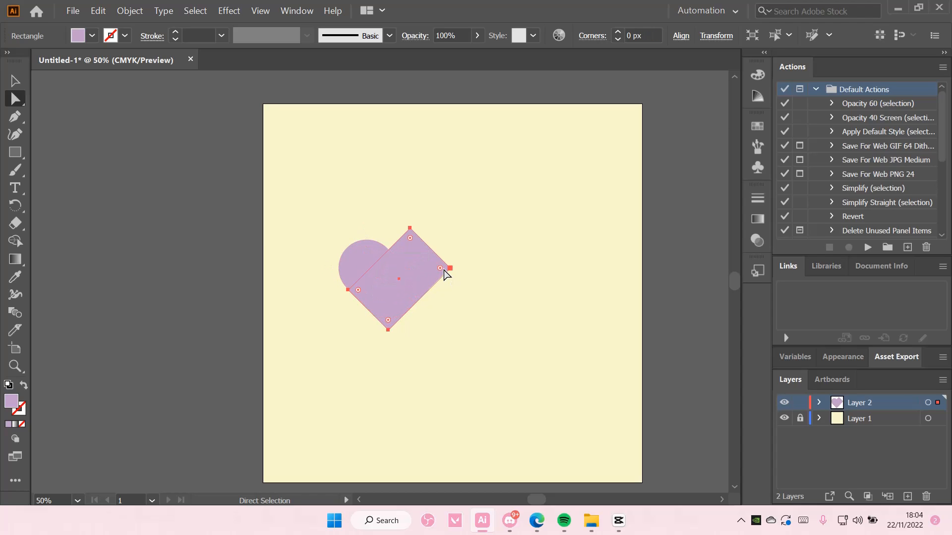
left_click_drag(446, 274, 393, 290)
left_click(19, 85)
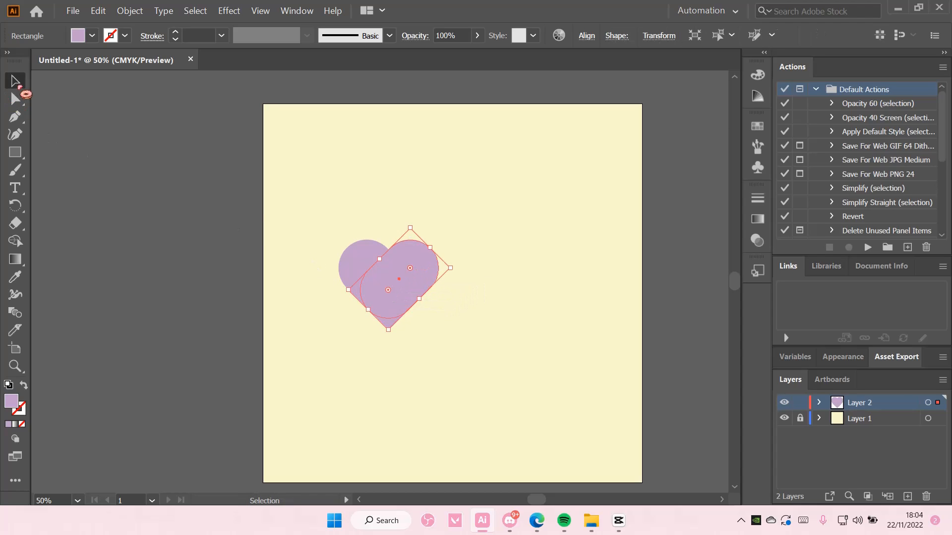
left_click(161, 183)
Step: Unite both pieces with Pathfinder and move the heart toward the upper left
left_click_drag(331, 216, 453, 333)
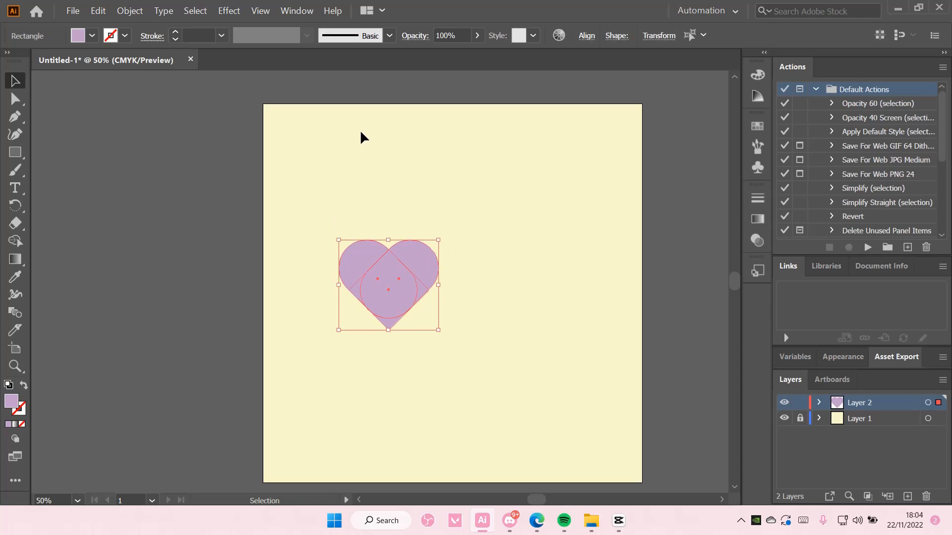
left_click(296, 11)
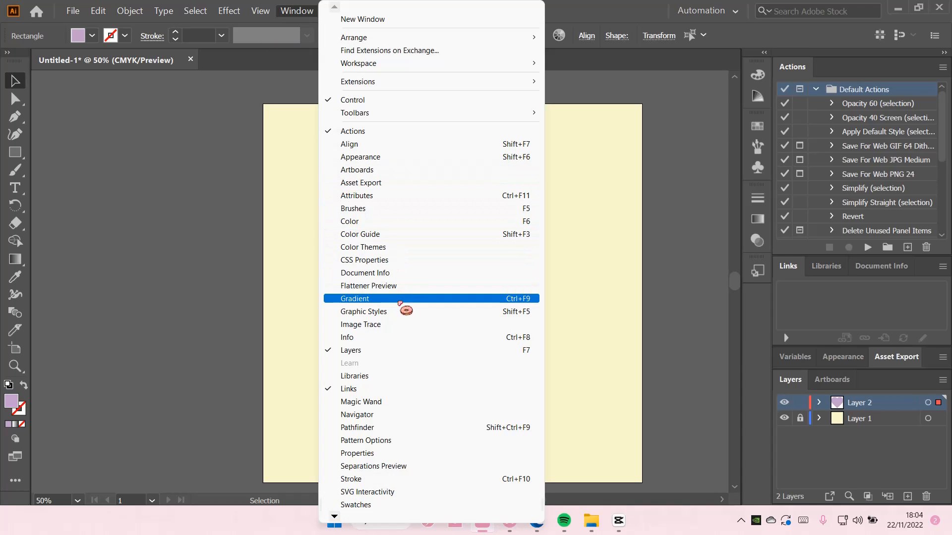
left_click(379, 426)
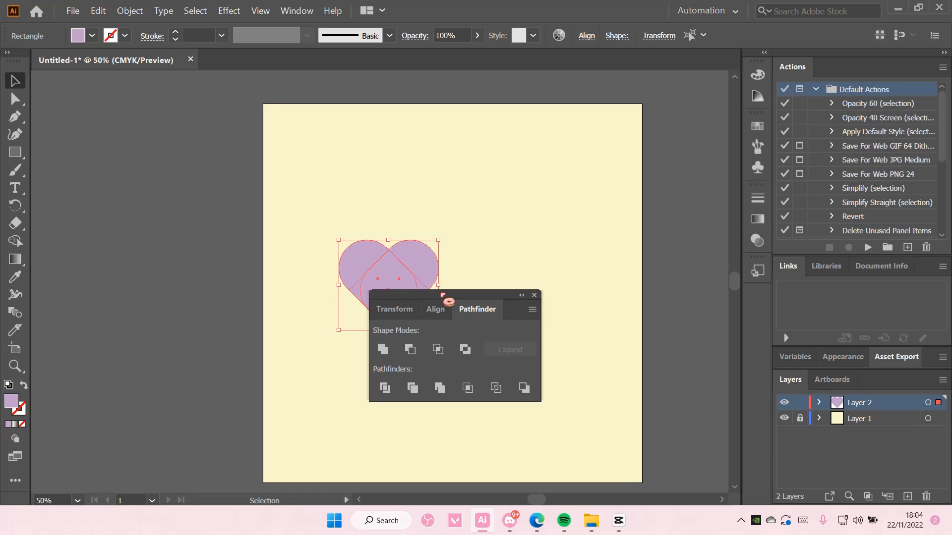
left_click_drag(443, 296, 558, 286)
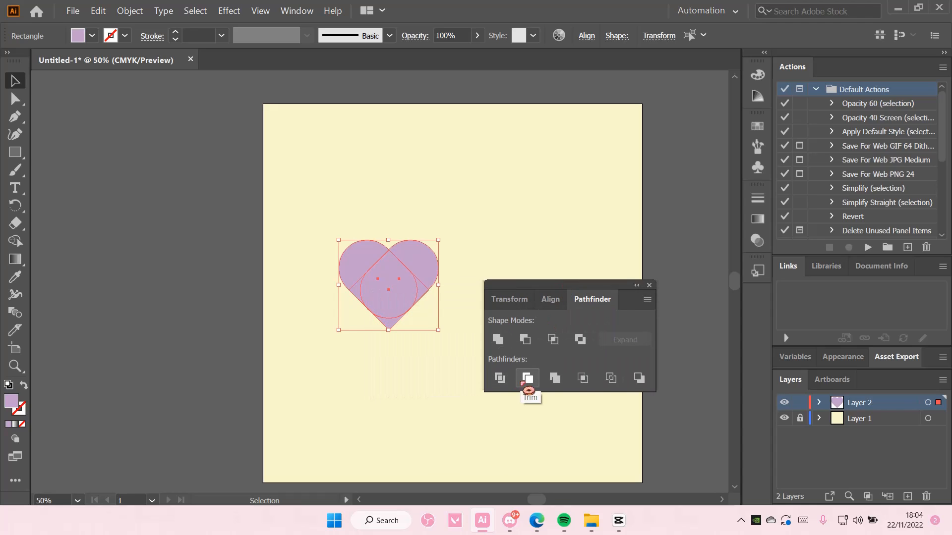
left_click(498, 340)
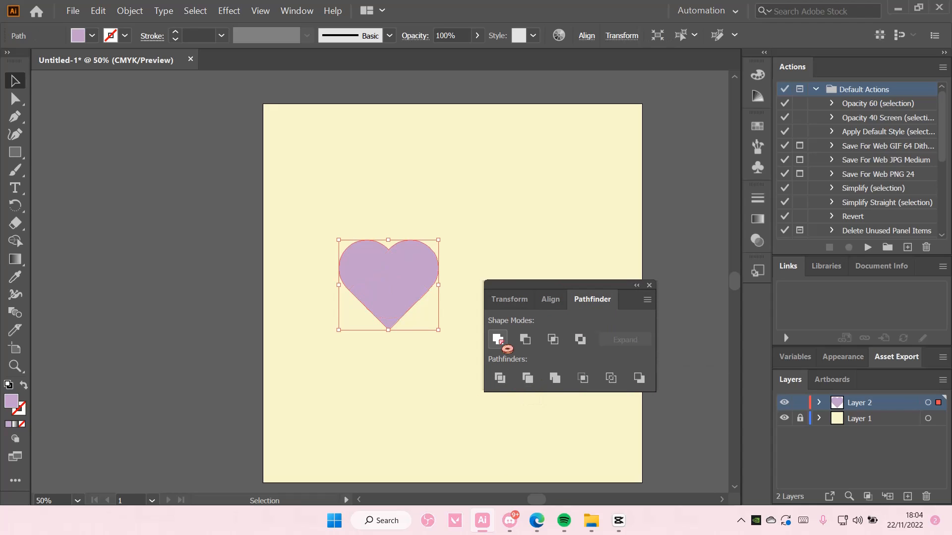
left_click(490, 215)
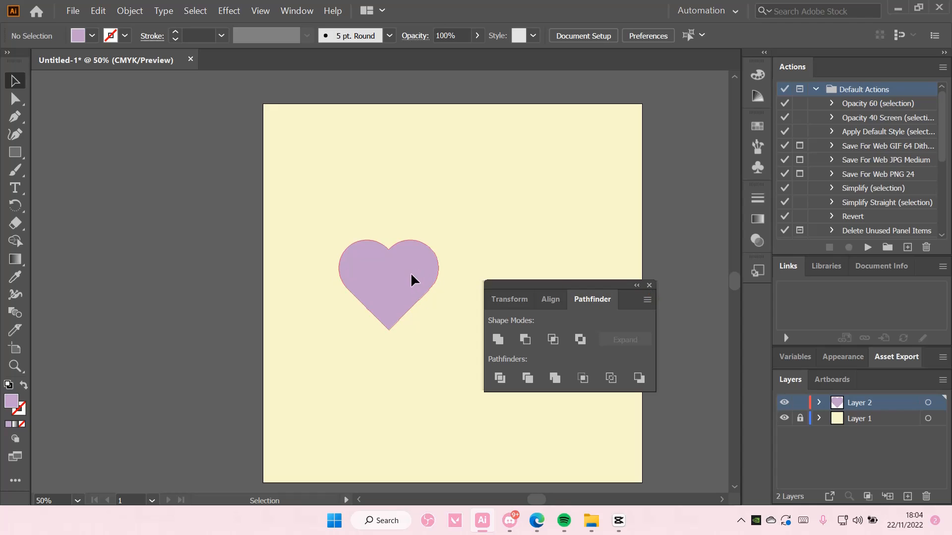
left_click_drag(411, 275, 340, 200)
Step: Close Pathfinder and draw a five-point star to the right of the heart
left_click(649, 286)
left_click(481, 269)
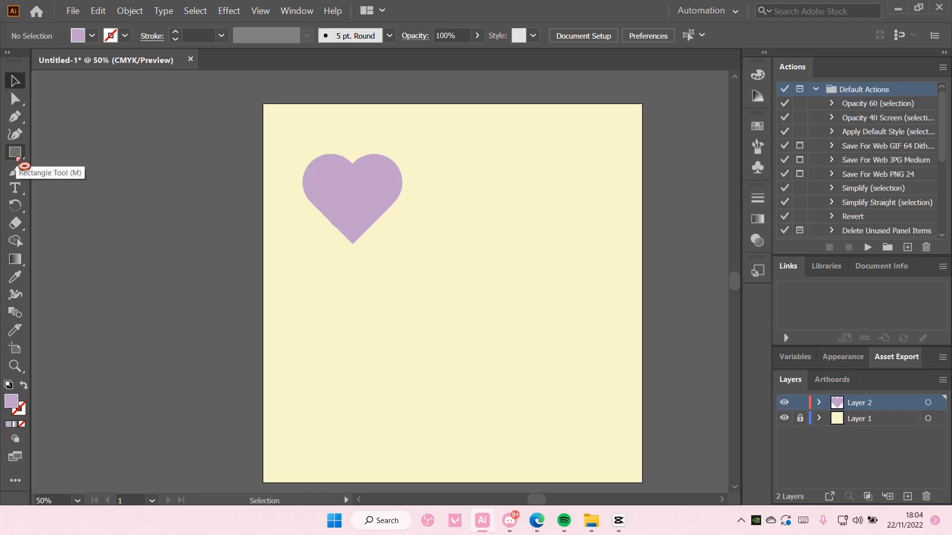
left_click_drag(19, 157, 94, 206)
left_click_drag(456, 280, 489, 316)
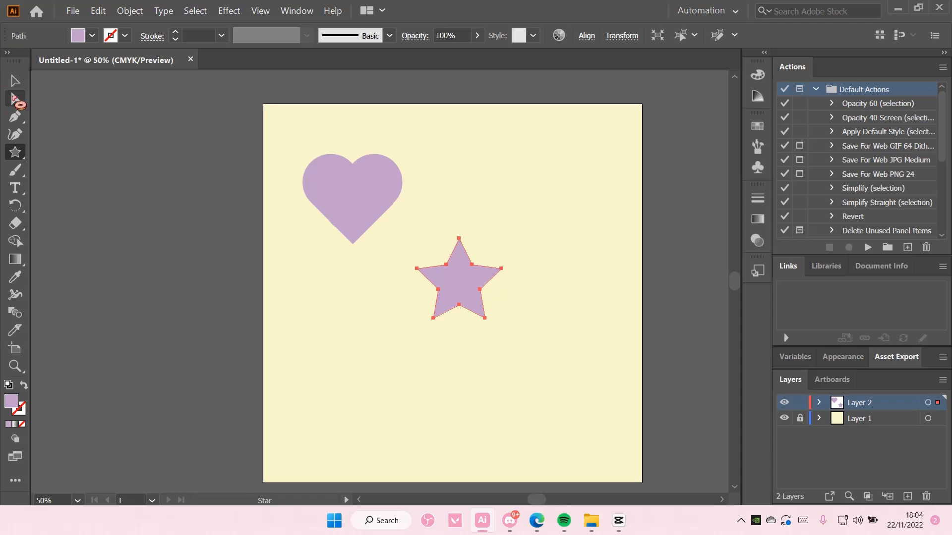
Step: Round the star's corners to about 32.8 px and move it about 80 px right
left_click(15, 99)
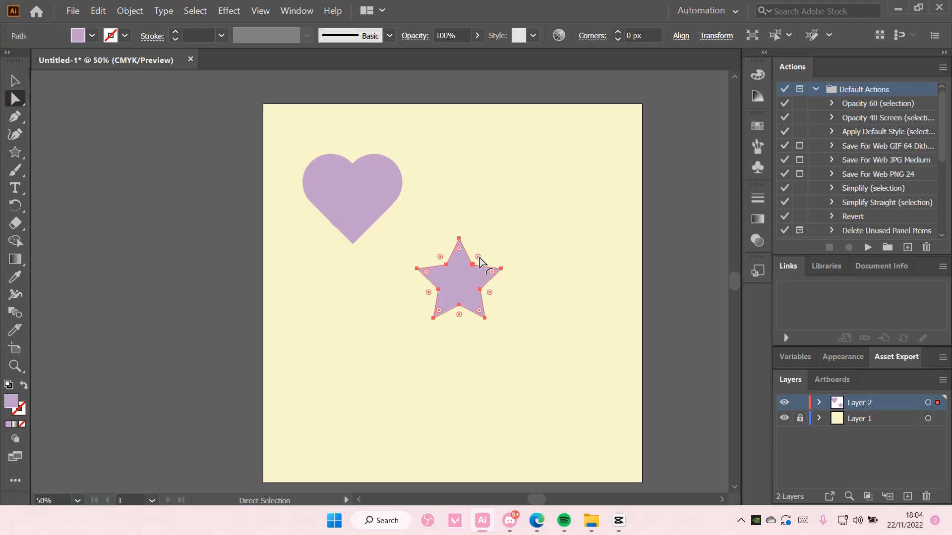
left_click_drag(480, 258, 479, 260)
left_click(15, 80)
left_click(488, 297)
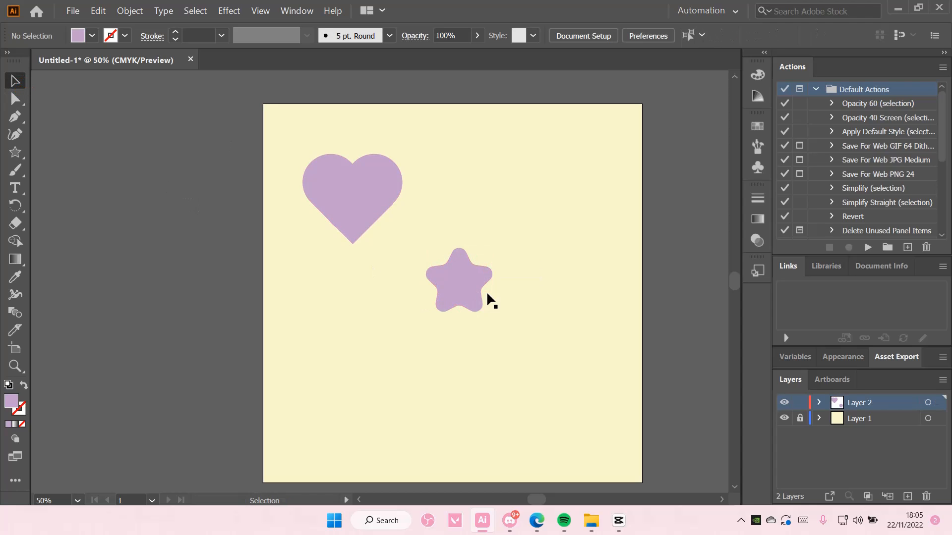
left_click_drag(487, 294, 528, 295)
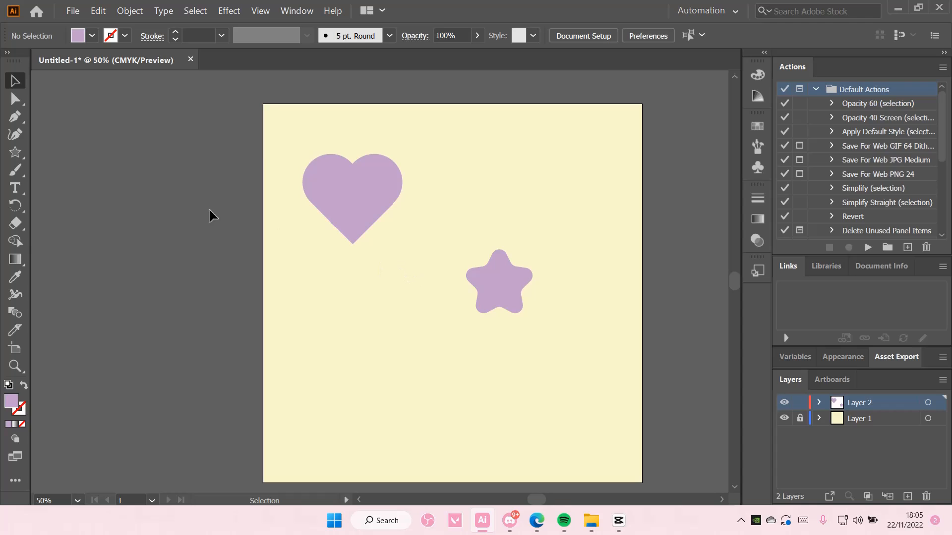
Step: Draw a lilac circle in the lower left of the artboard
left_click(14, 152)
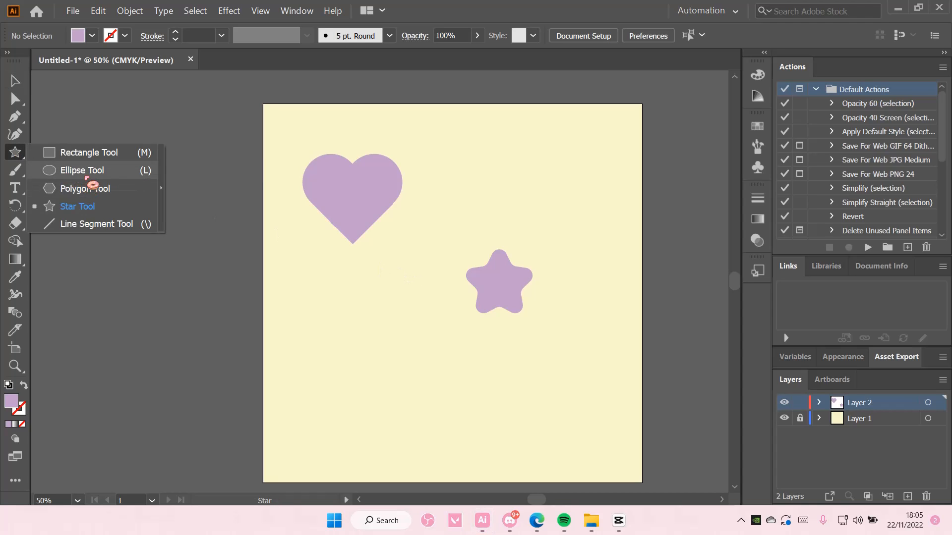
left_click(85, 171)
left_click_drag(329, 323, 417, 402)
left_click(14, 81)
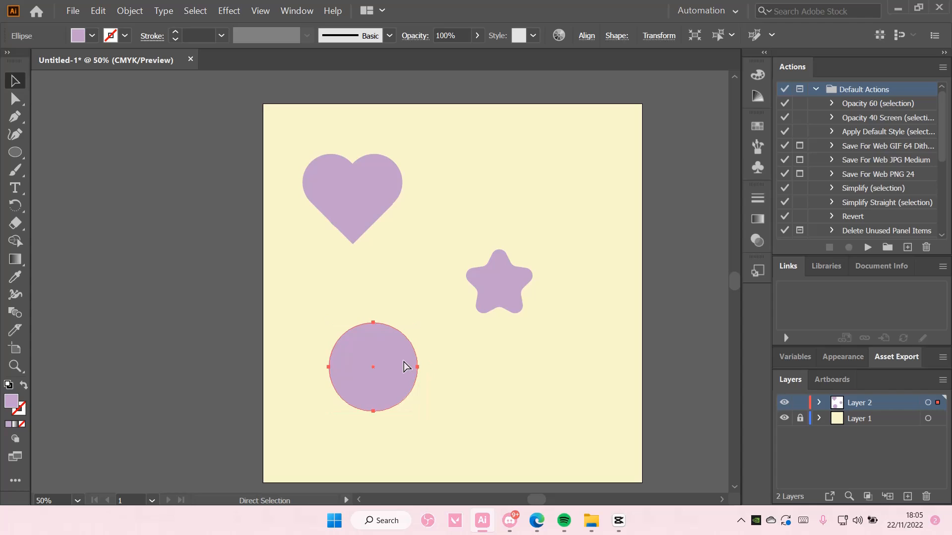
Step: Duplicate the circle, fill the copy with the cream artboard colour, and offset it to leave a crescent
key("ctrl+c")
key("ctrl+v")
left_click_drag(395, 310, 427, 379)
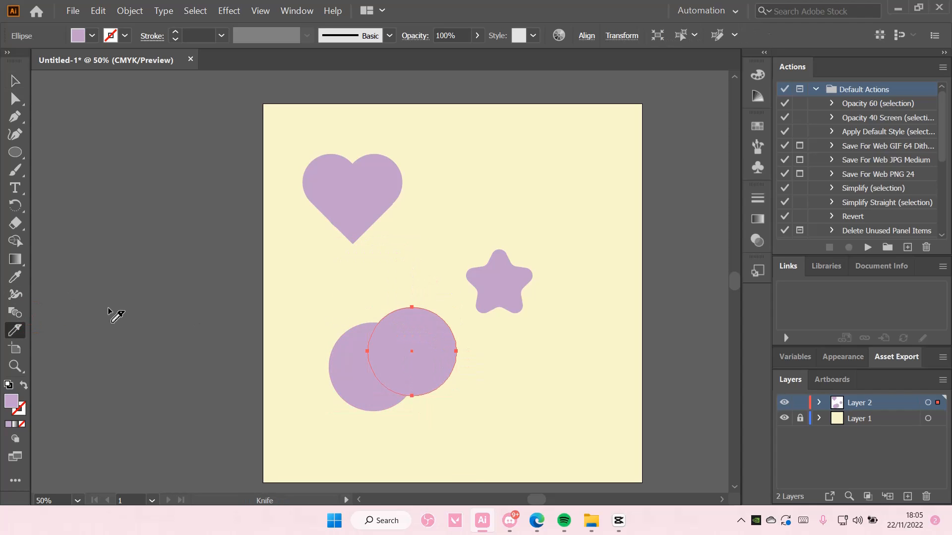
key("i")
left_click(334, 291)
left_click(15, 81)
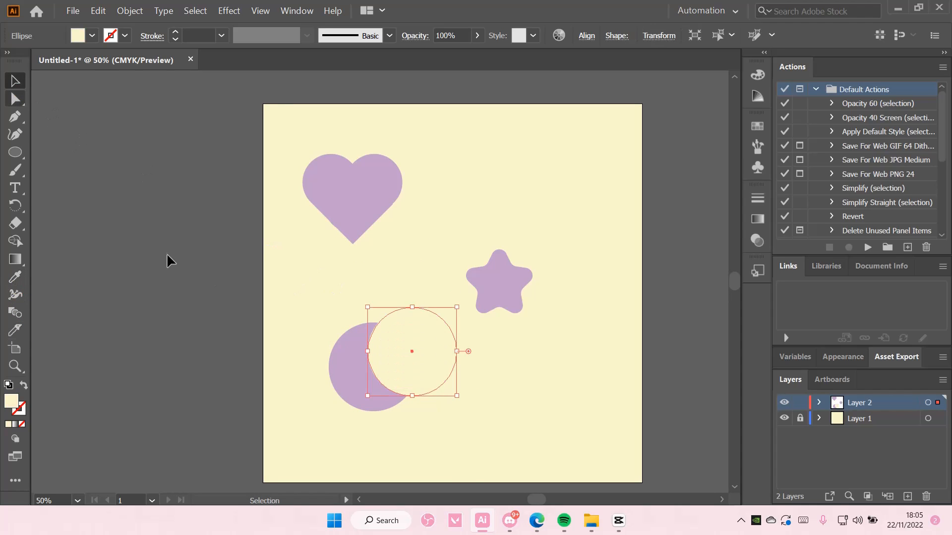
left_click_drag(396, 347, 382, 349)
left_click(176, 323)
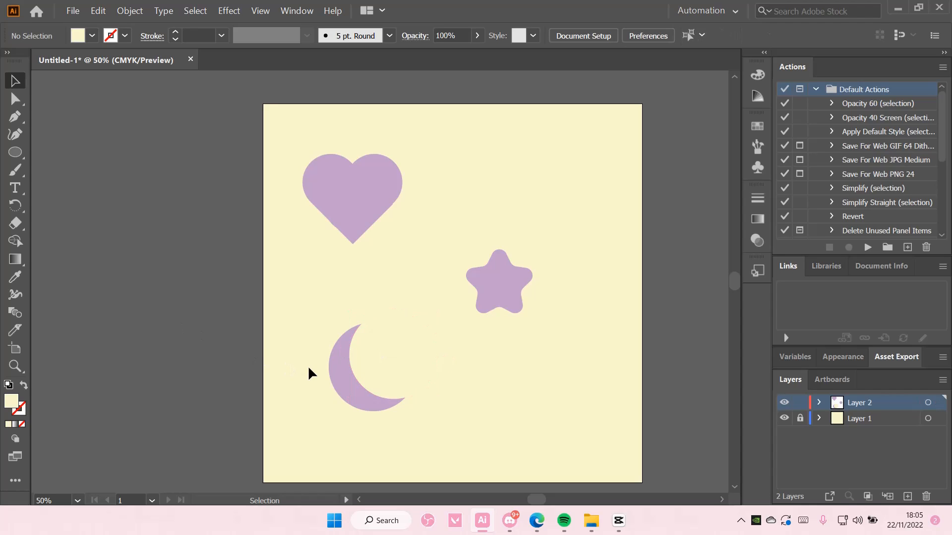
left_click_drag(433, 434, 331, 352)
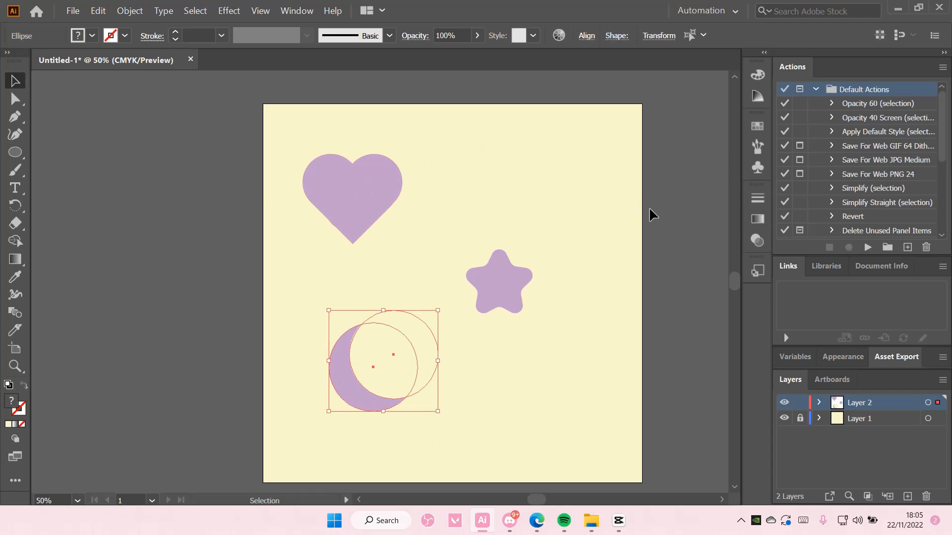
Step: Apply Pathfinder Minus Front for a lilac crescent, then nudge the moon and move the star about 76 px left
left_click(296, 11)
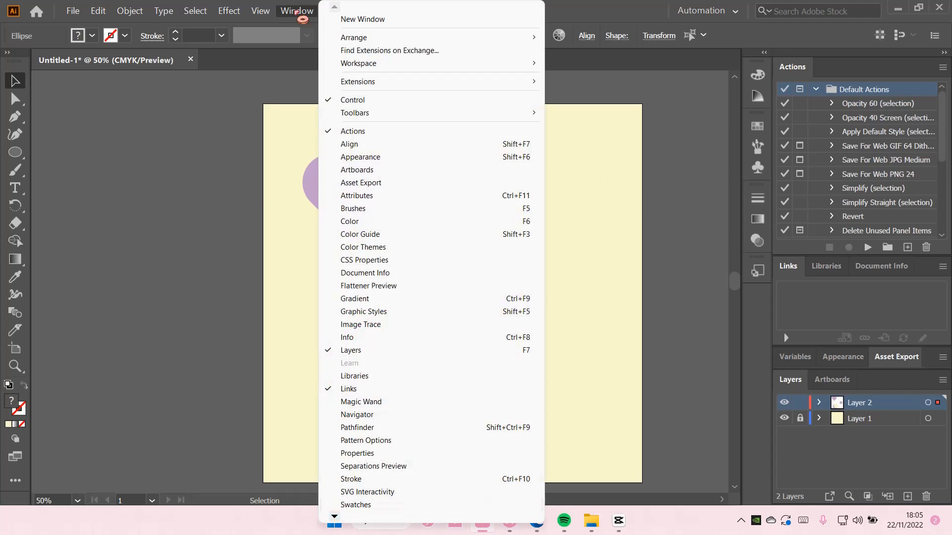
left_click(385, 429)
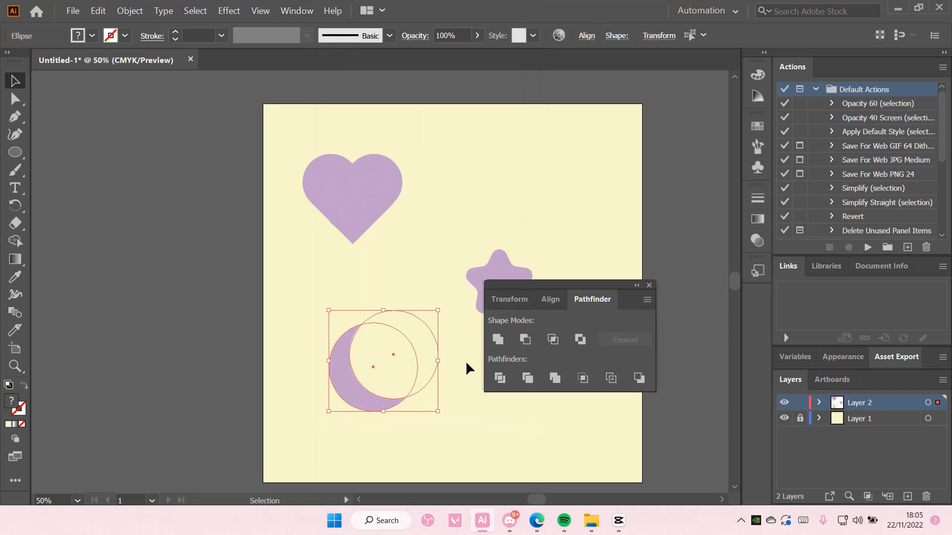
left_click(524, 341)
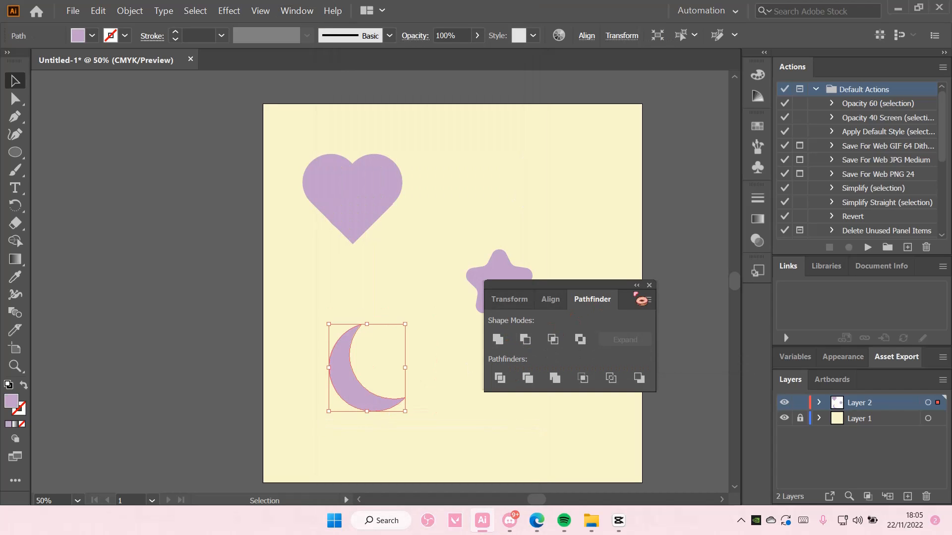
left_click(649, 286)
left_click_drag(379, 366, 375, 369)
left_click_drag(496, 317, 531, 293)
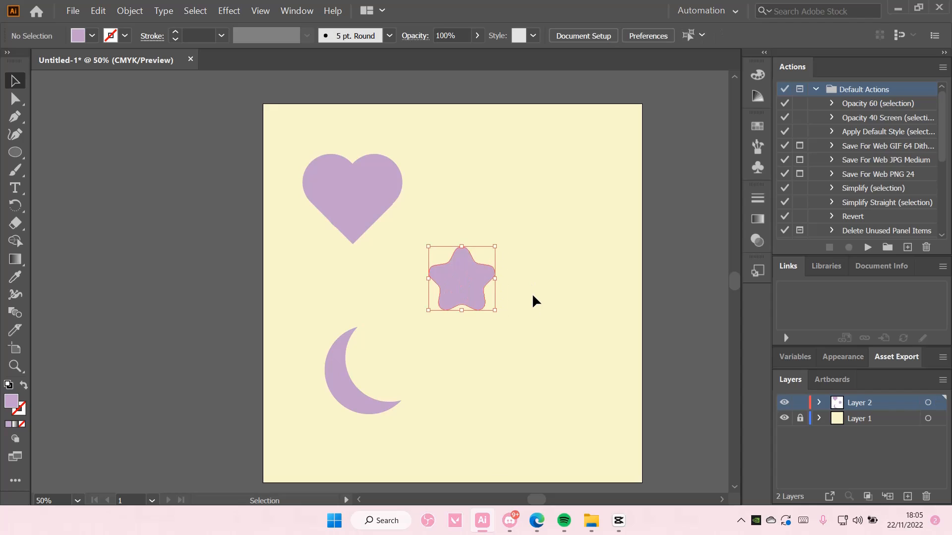
left_click(532, 293)
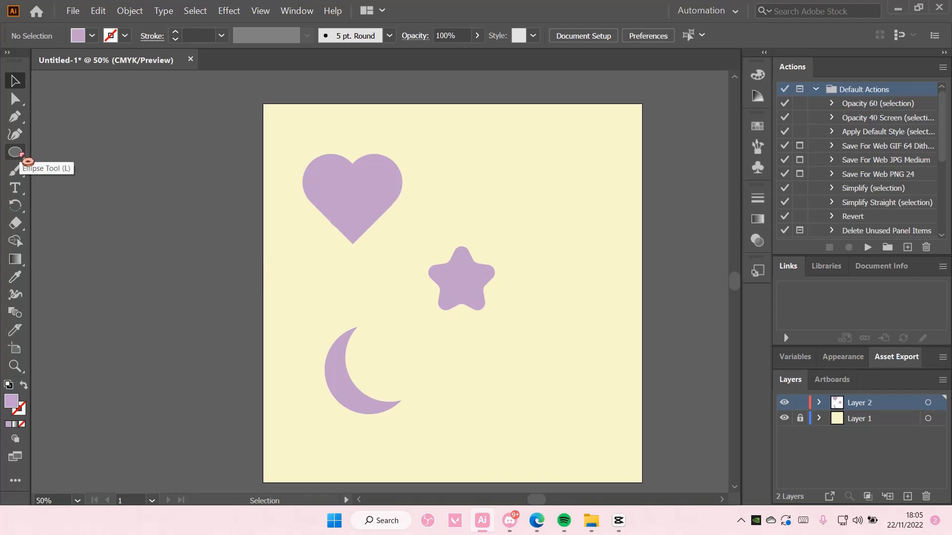
Step: Draw a hexagon in the upper right of the artboard
left_click_drag(22, 157, 76, 193)
left_click_drag(525, 183, 556, 214)
left_click(14, 81)
left_click_drag(514, 180, 518, 182)
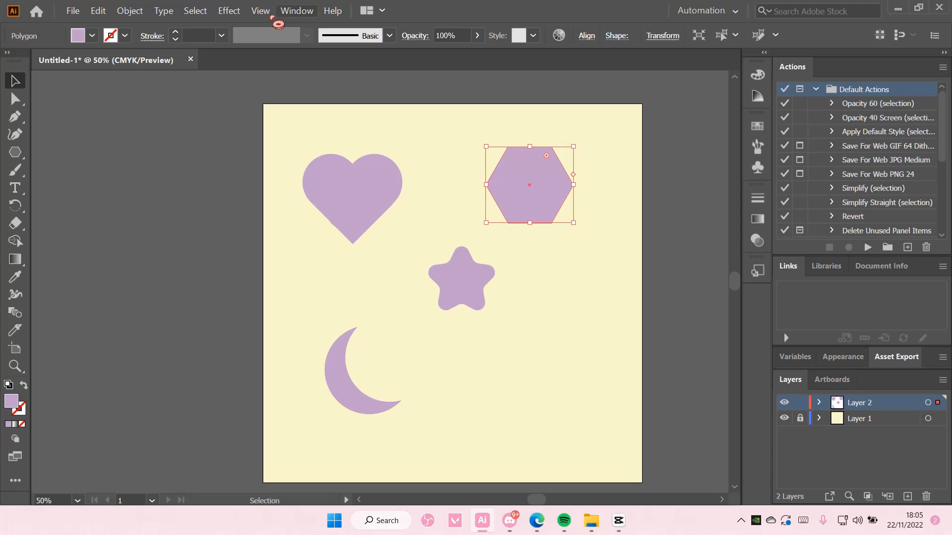
Step: Apply Pucker & Bloat at about 56% bloat to turn the hexagon into a six-petal flower
left_click(232, 11)
mouse_move(272, 122)
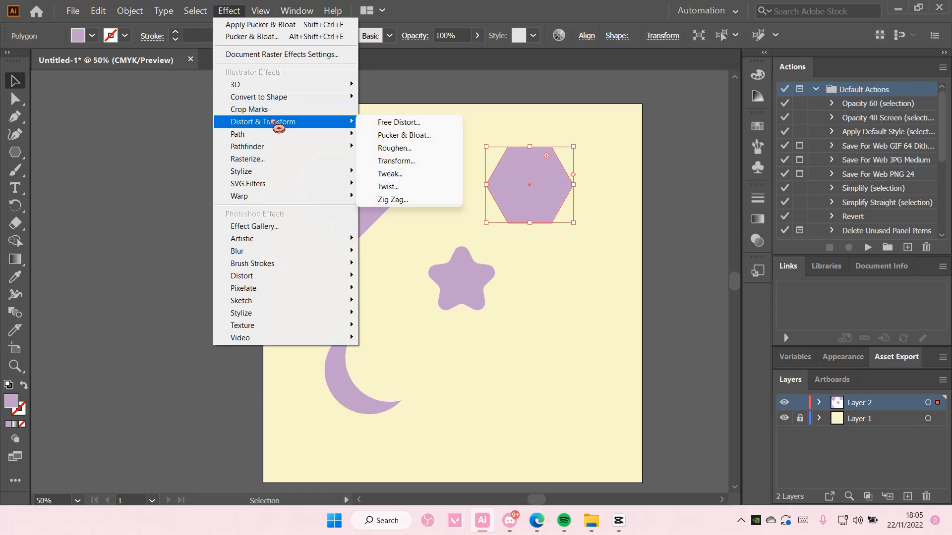
left_click(411, 136)
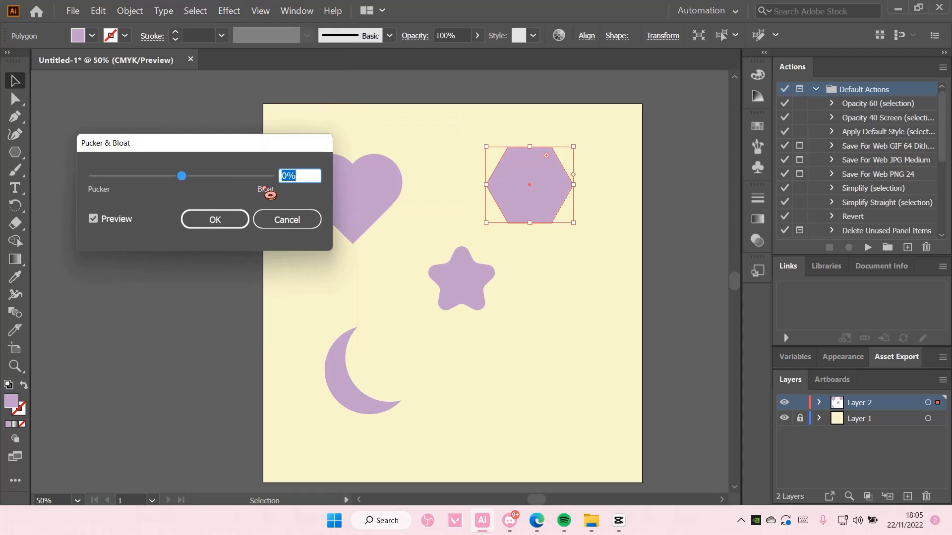
left_click_drag(187, 178, 216, 189)
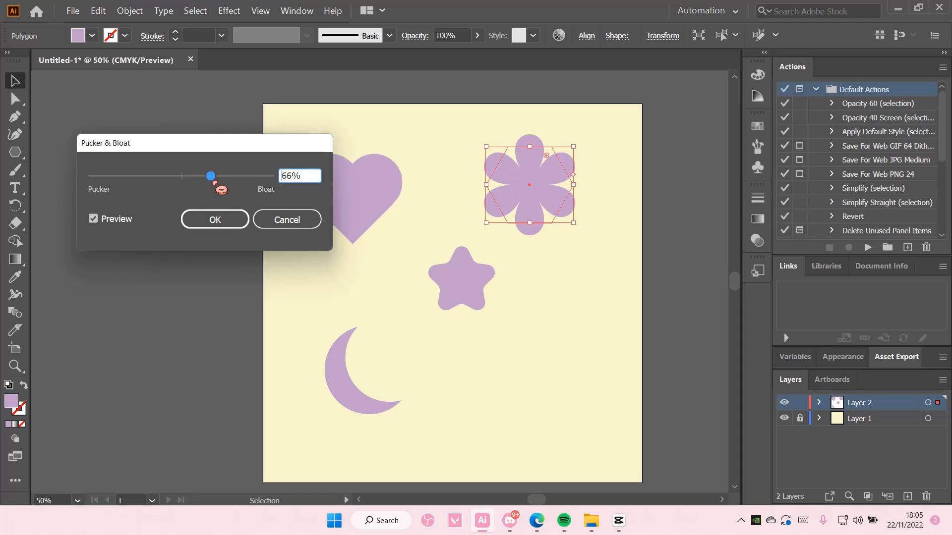
left_click(242, 223)
left_click(15, 152)
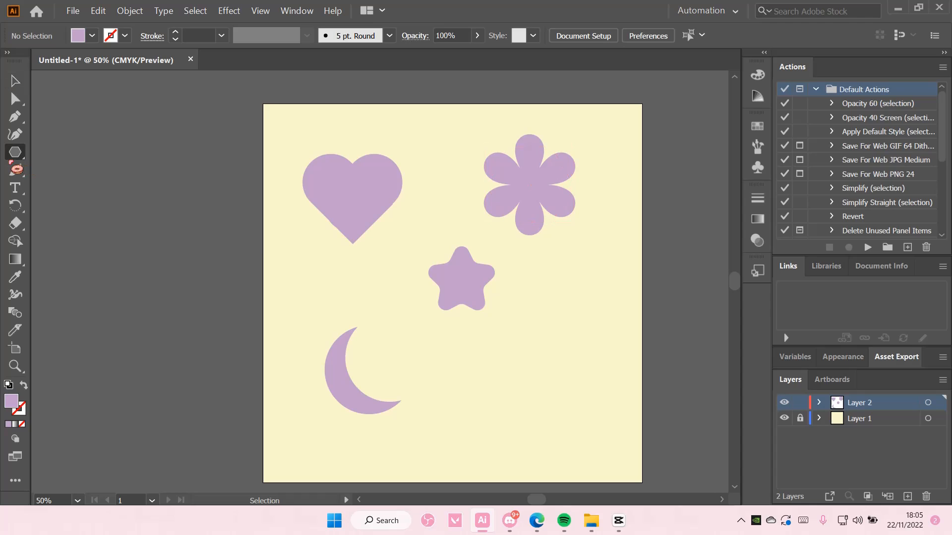
Step: Draw a small circle at the flower's middle, fill it with the cream artboard colour, and centre it
right_click(16, 153)
left_click(64, 170)
left_click_drag(523, 177, 541, 194)
left_click(15, 277)
left_click(284, 273)
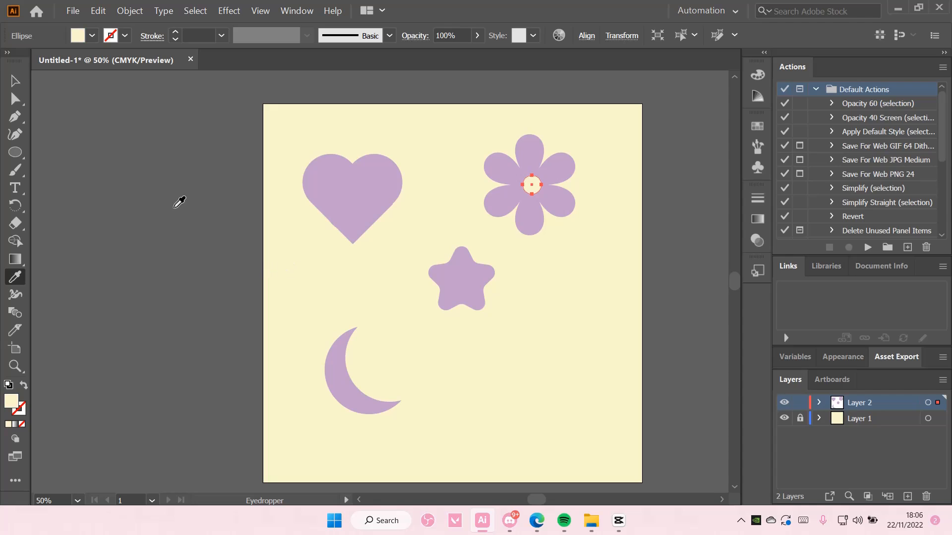
left_click(15, 80)
left_click(447, 173)
left_click_drag(531, 186, 529, 185)
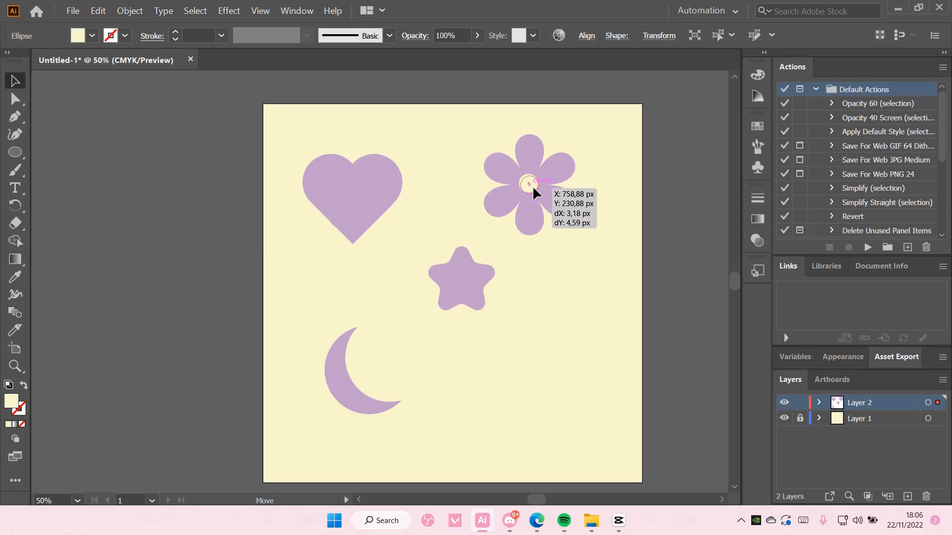
left_click(685, 203)
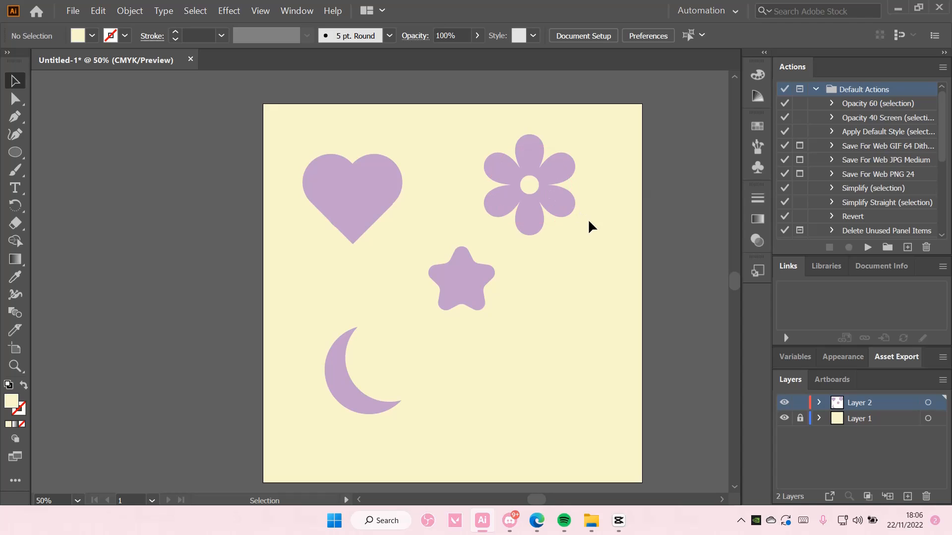
Step: Draw a circle in the lower right and fill it with the moon's lilac colour
left_click(15, 152)
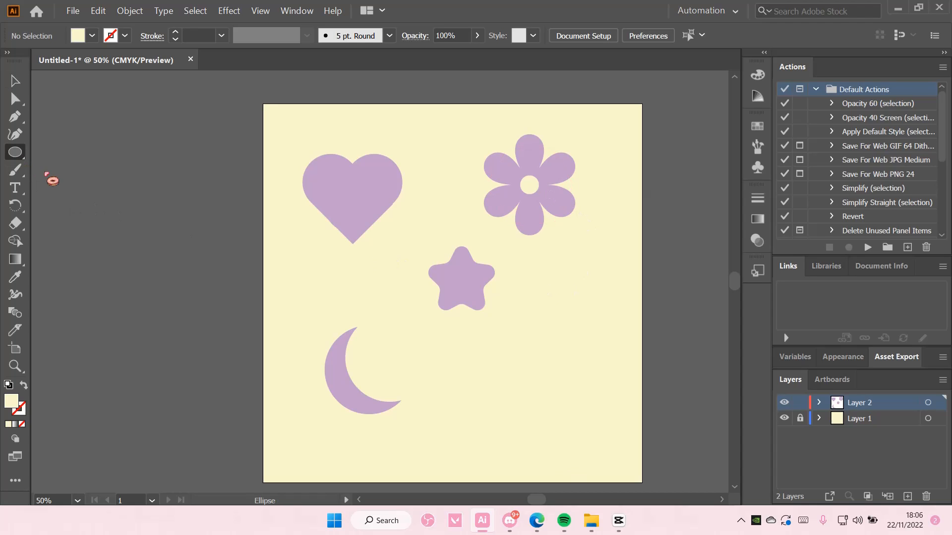
left_click_drag(486, 360, 558, 431)
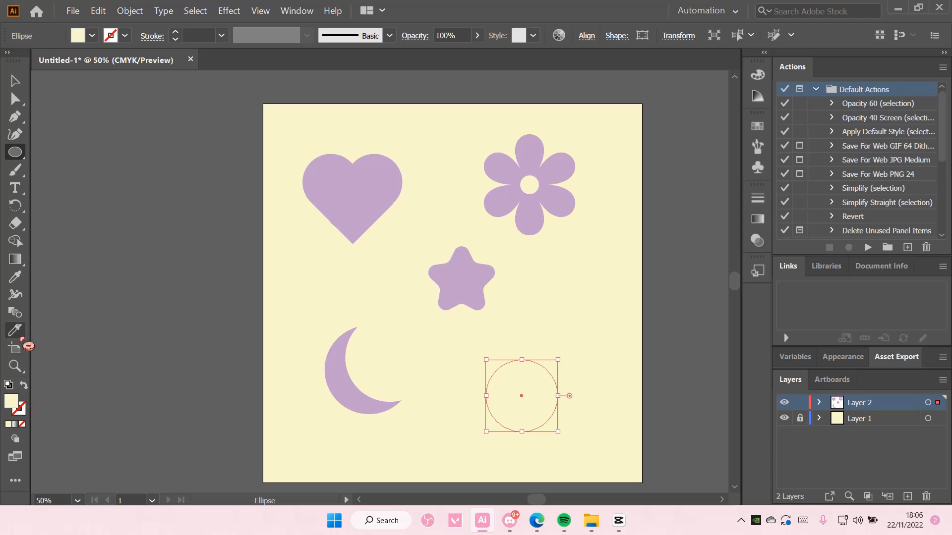
left_click(15, 277)
left_click(346, 381)
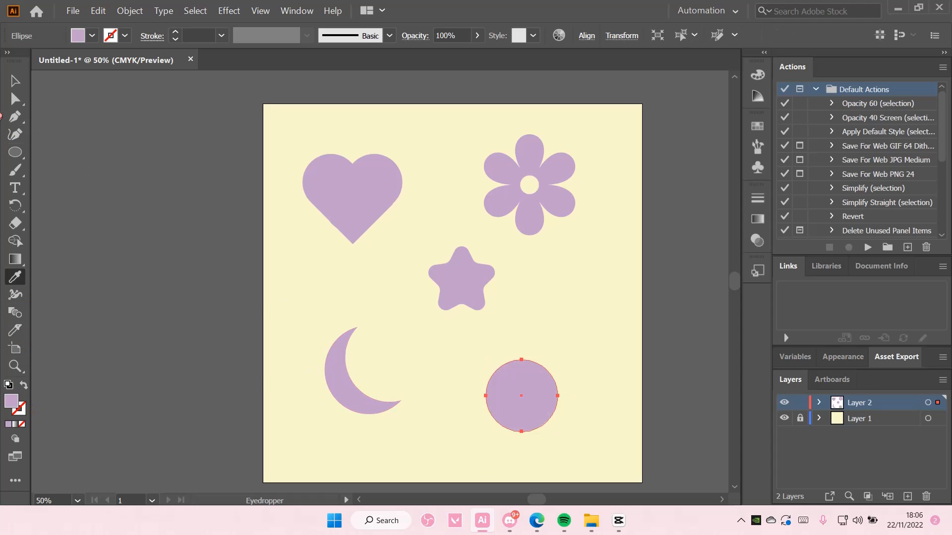
left_click(15, 80)
Step: Apply Pucker & Bloat at -77% to pucker the circle into a four-pointed sparkle
left_click(229, 11)
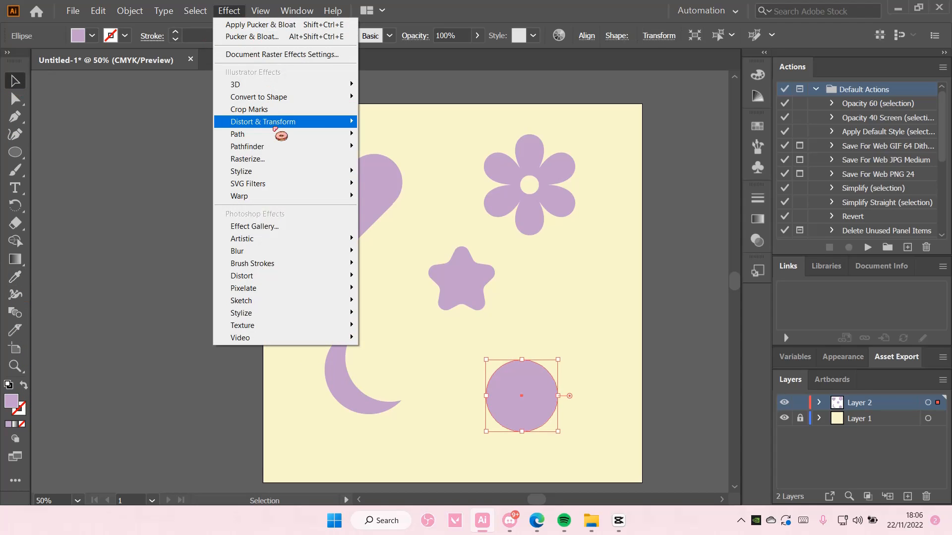
mouse_move(329, 121)
left_click(403, 134)
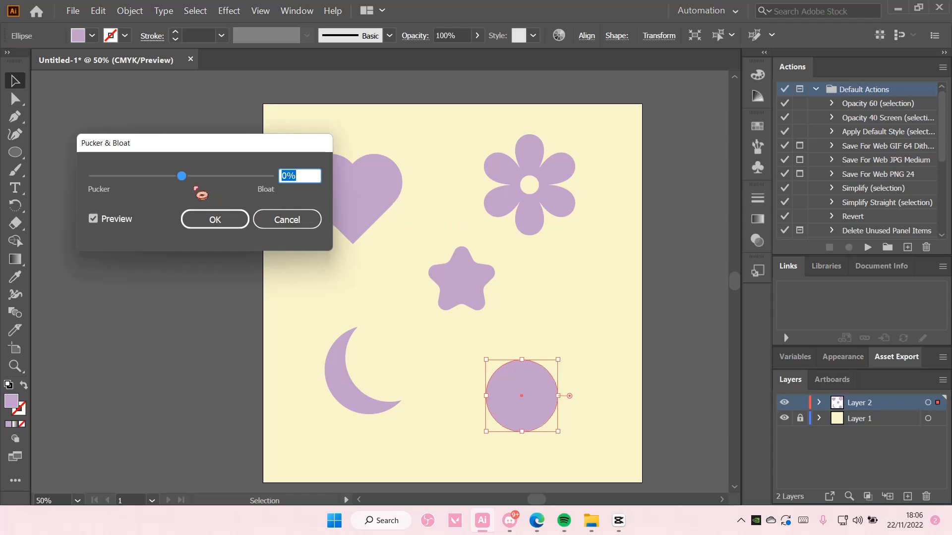
left_click_drag(181, 177, 149, 177)
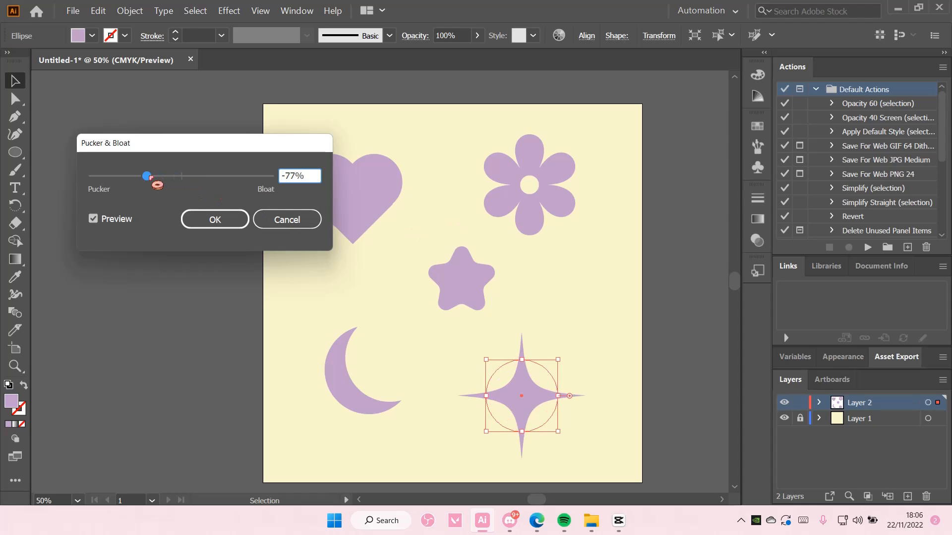
left_click(207, 220)
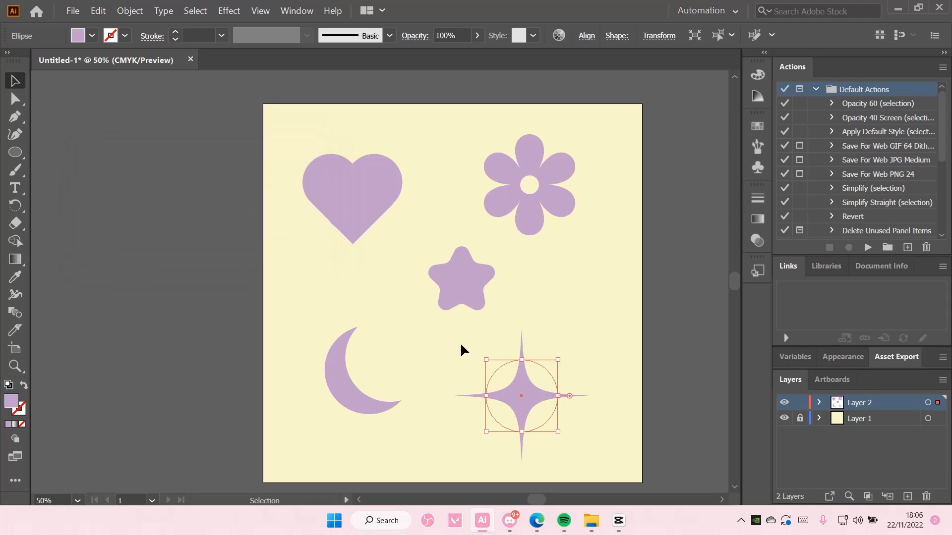
Step: Narrow and shorten the sparkle, then paste a duplicate above-right of it
left_click_drag(559, 397, 524, 393)
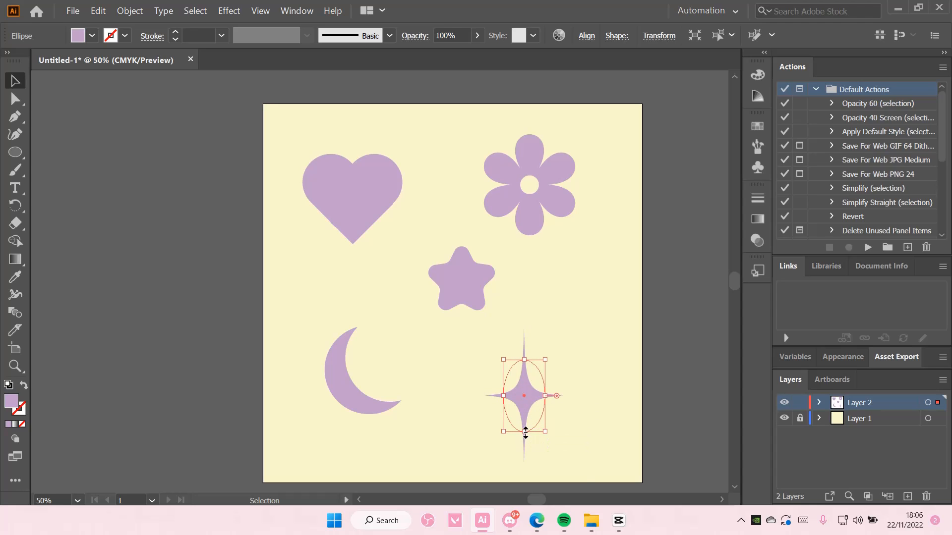
left_click_drag(525, 431, 525, 425)
key("ctrl+c")
key("ctrl+v")
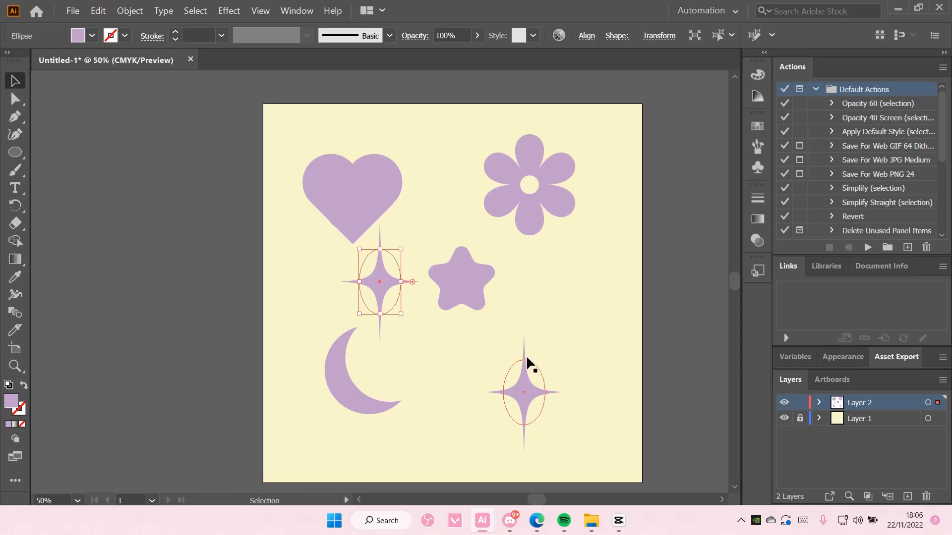
left_click_drag(385, 307, 555, 353)
Step: Move the rounded star beside the moon, scale it down, and nudge it inside the crescent's curve
left_click(612, 327)
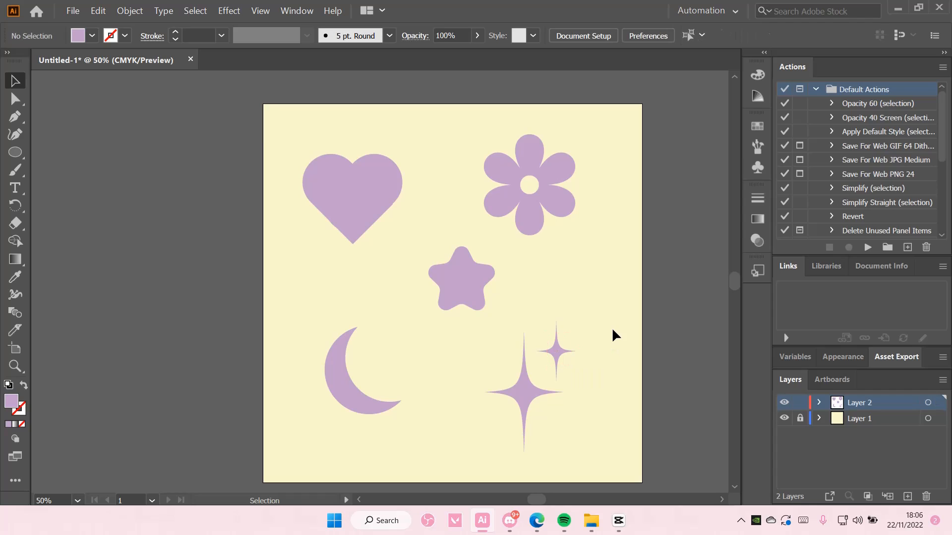
left_click_drag(590, 429, 525, 385)
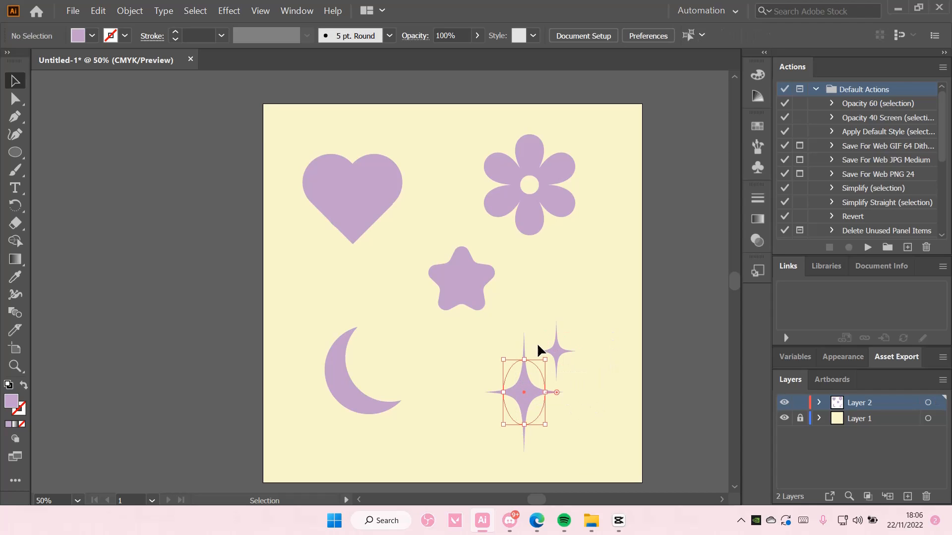
left_click_drag(478, 298, 401, 380)
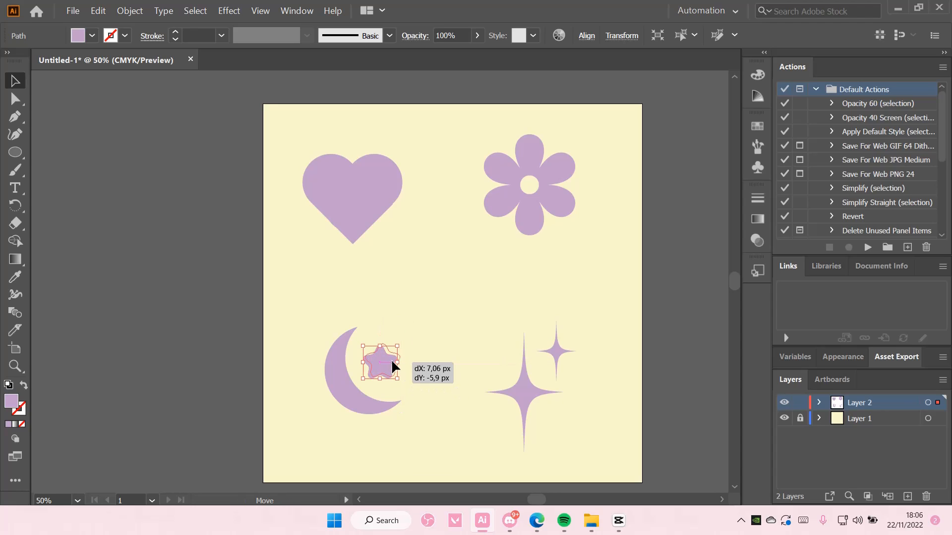
left_click_drag(382, 362, 383, 357)
left_click(417, 314)
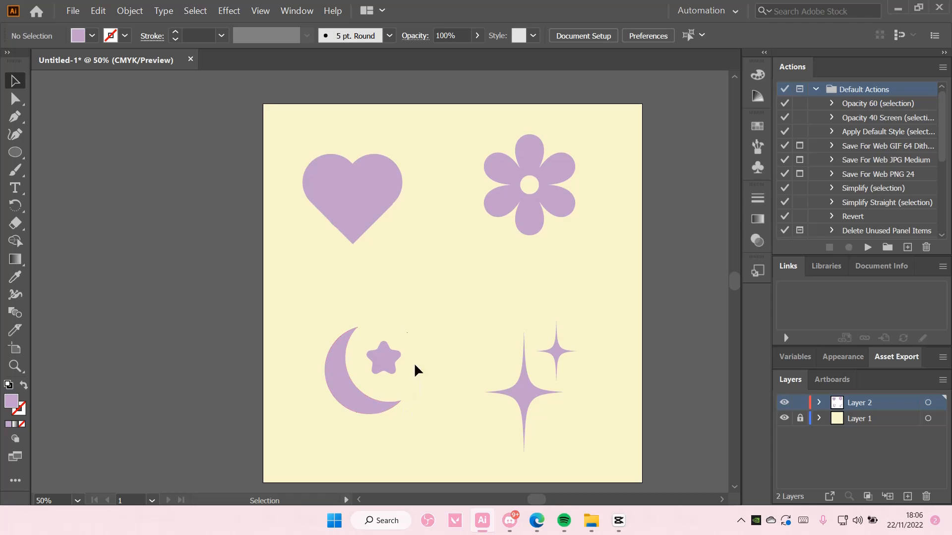
left_click(16, 153)
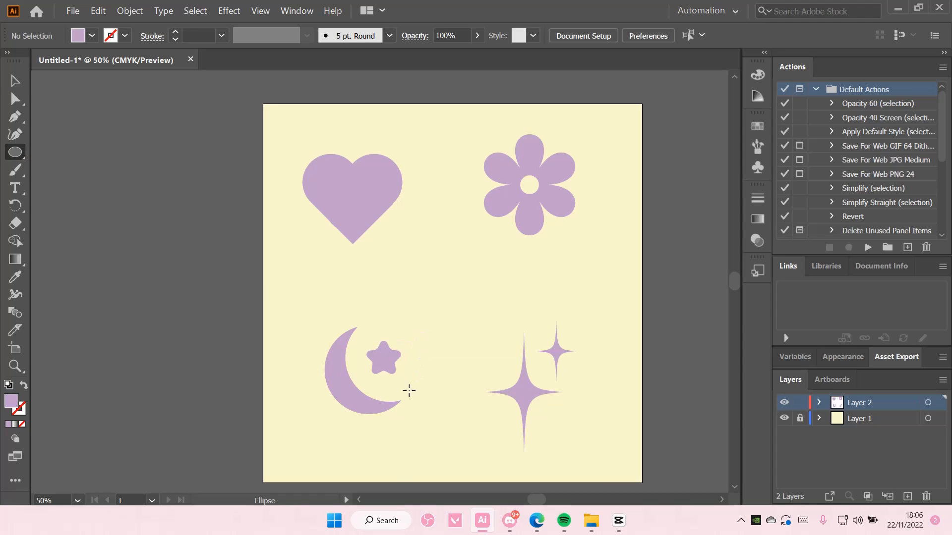
left_click(15, 81)
left_click(393, 362)
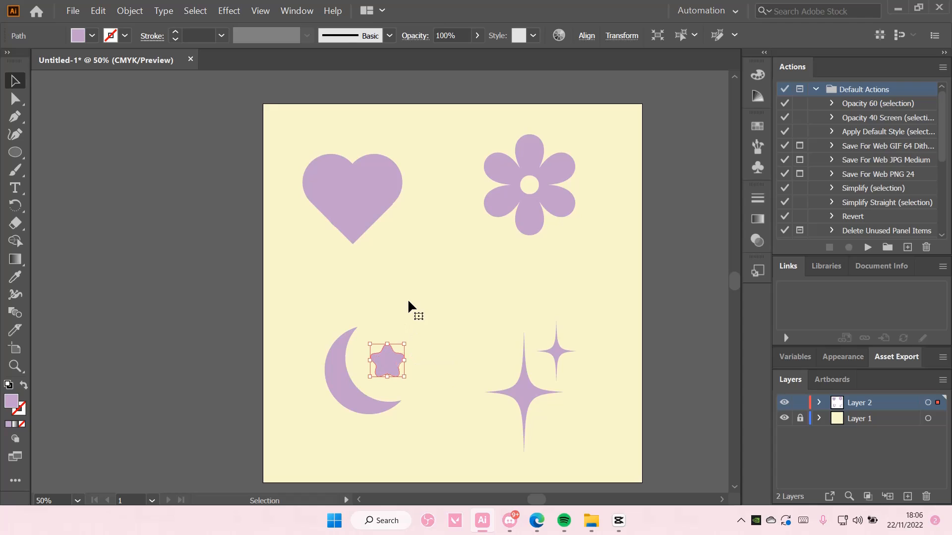
left_click(408, 300)
left_click_drag(391, 371, 388, 369)
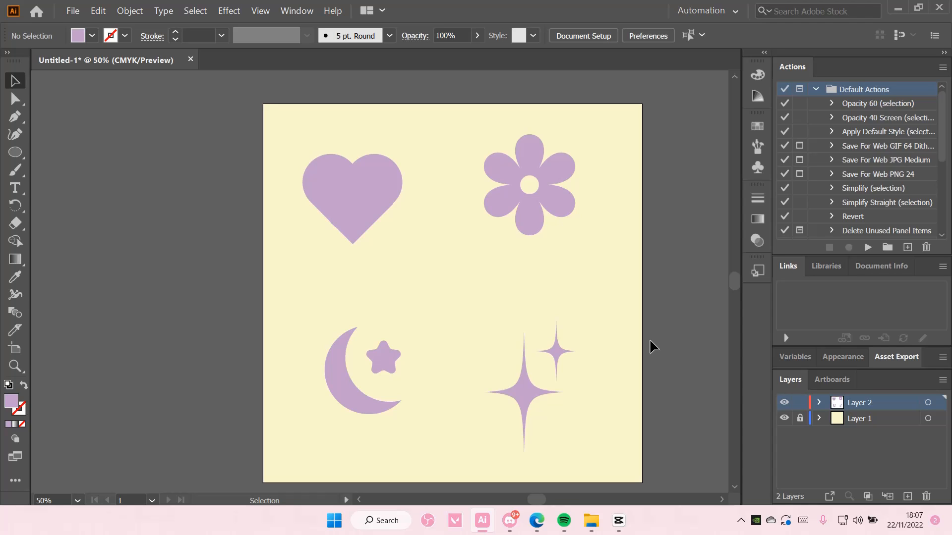
Step: Scale the two sparkles down slightly together and nudge the daisy flower a little lower
left_click_drag(506, 312, 570, 418)
left_click_drag(504, 425, 519, 367)
left_click(623, 378)
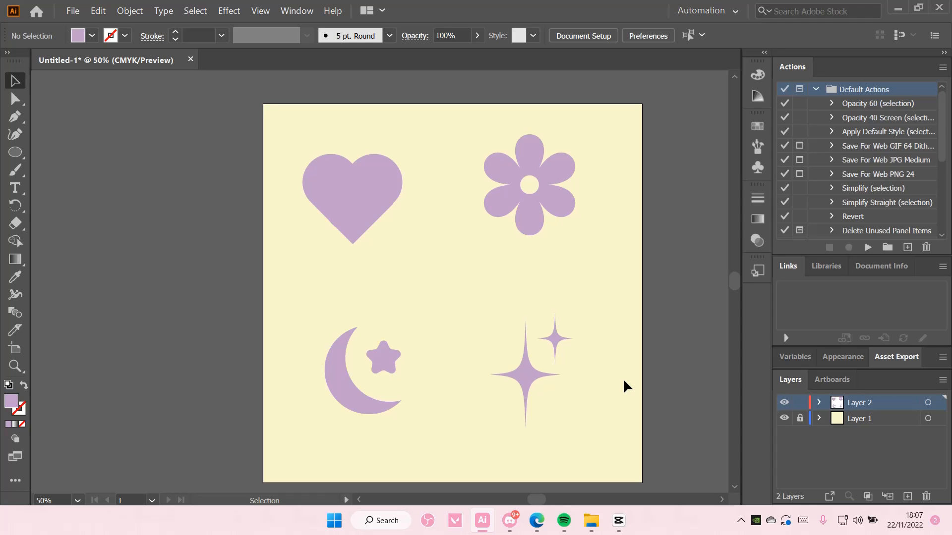
left_click_drag(529, 187, 531, 199)
left_click(593, 264)
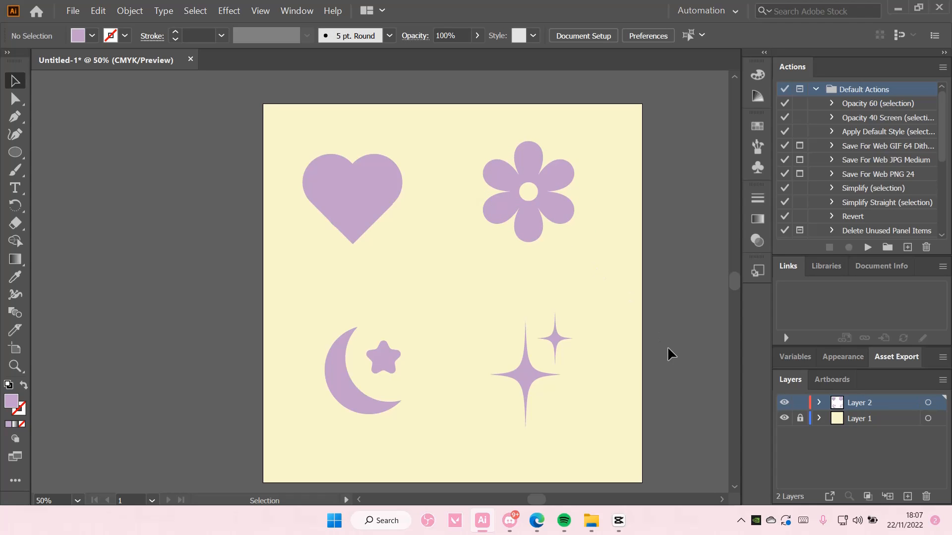